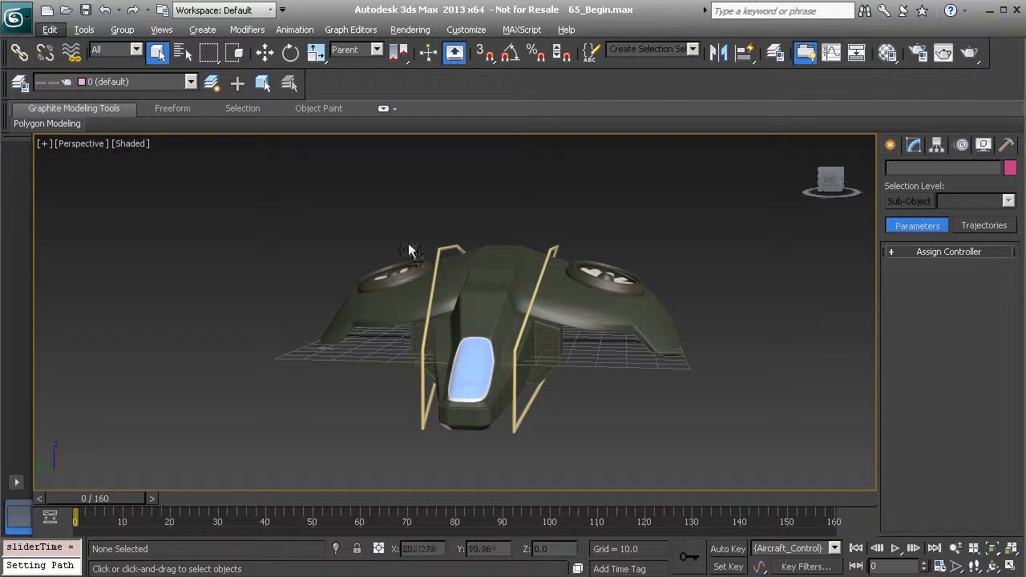
# Play the aircraft's existing animation in the Perspective view, stop it, and inspect the aircraft from several angles
pyautogui.keyDown('alt'); pyautogui.moveTo(481, 302); pyautogui.dragTo(416, 280, button='middle'); pyautogui.keyUp('alt')
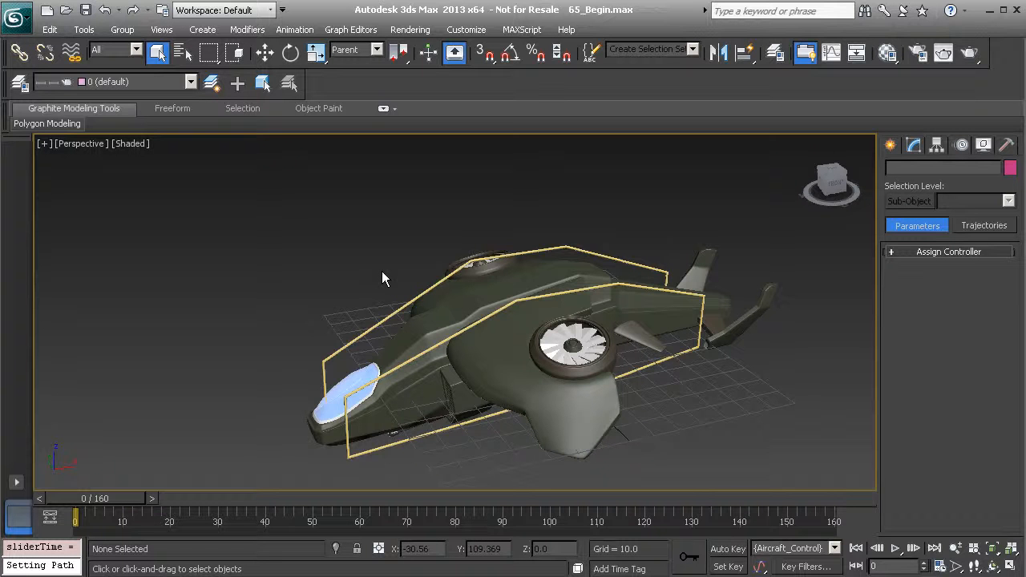
pyautogui.keyDown('alt'); pyautogui.moveTo(286, 291); pyautogui.dragTo(369, 261, button='middle'); pyautogui.keyUp('alt')
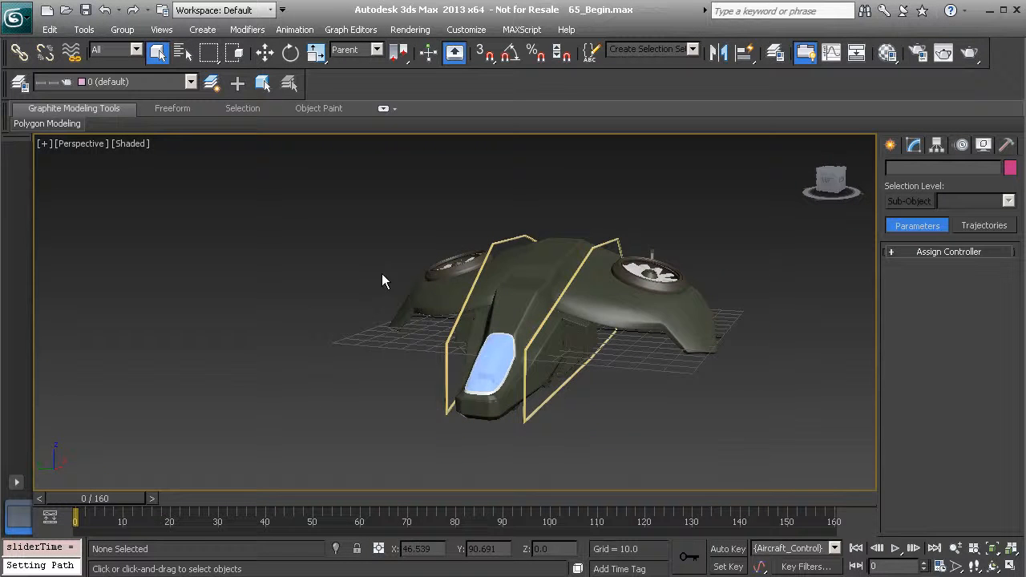
pyautogui.click(895, 550)
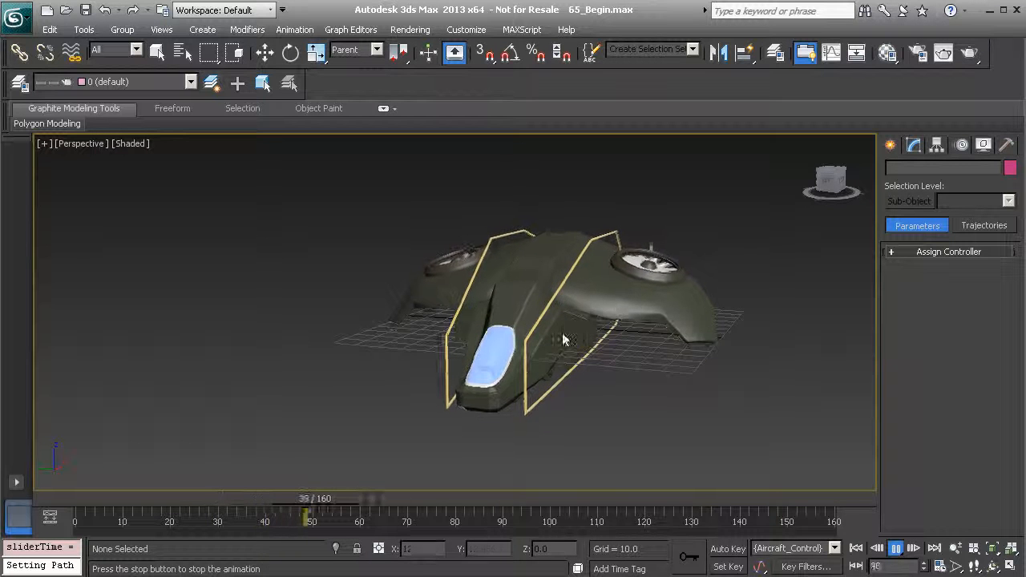
pyautogui.click(896, 550)
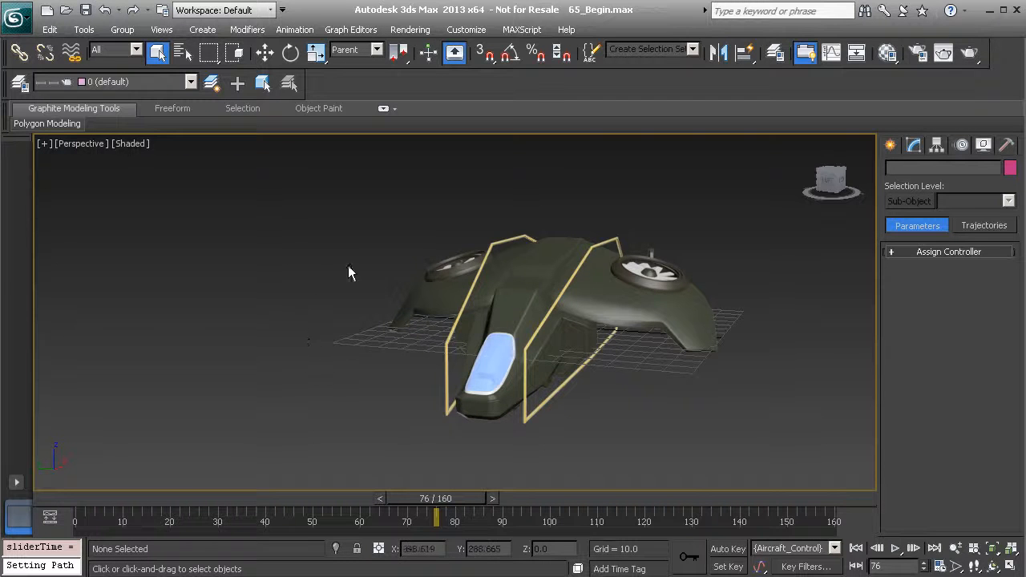
pyautogui.keyDown('alt'); pyautogui.moveTo(418, 287); pyautogui.dragTo(411, 314, button='middle'); pyautogui.keyUp('alt')
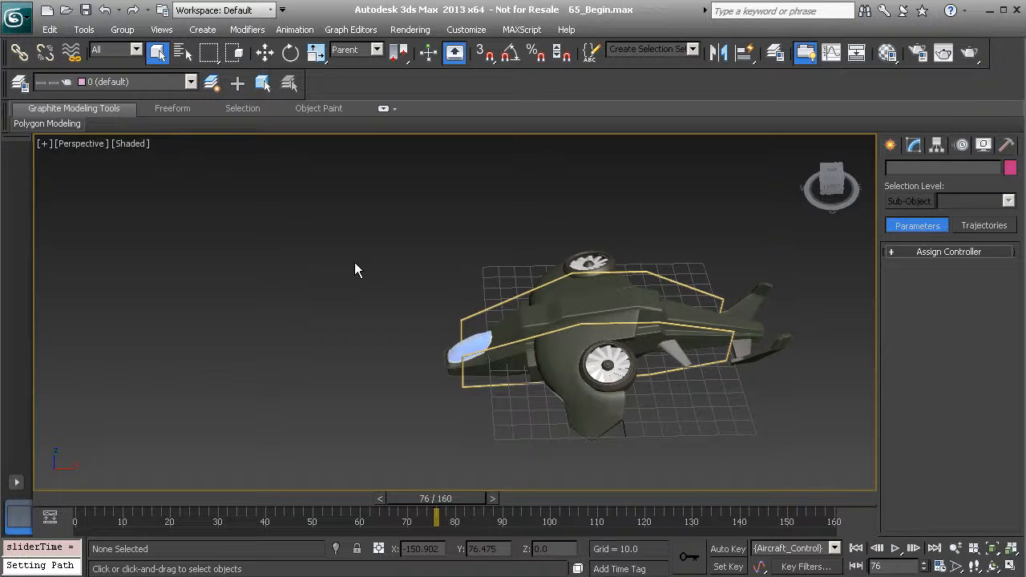
# Display the Top view at full size with its grid visible and plenty of empty space around the aircraft
pyautogui.hotkey('alt', 'w')
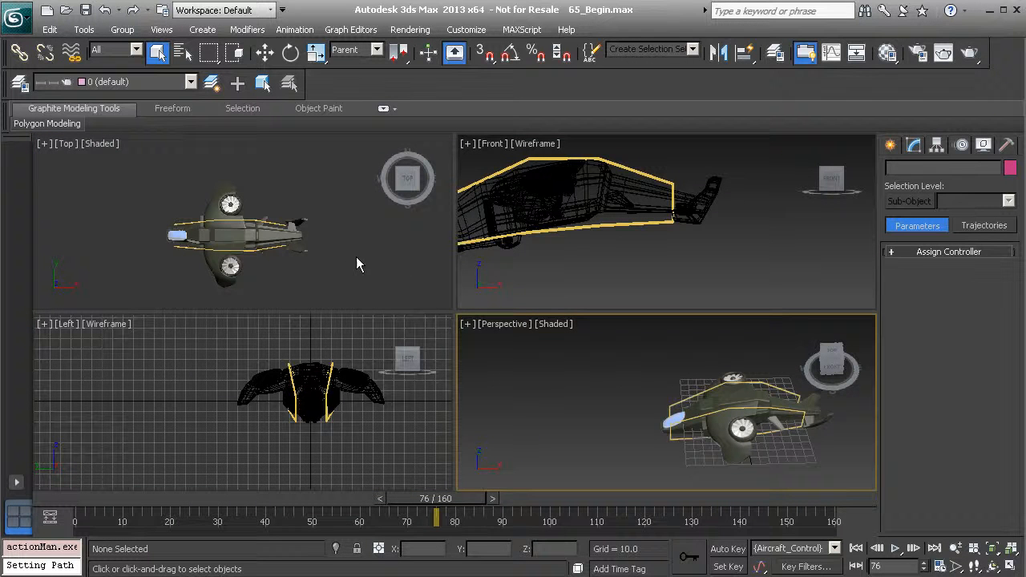
pyautogui.click(360, 256)
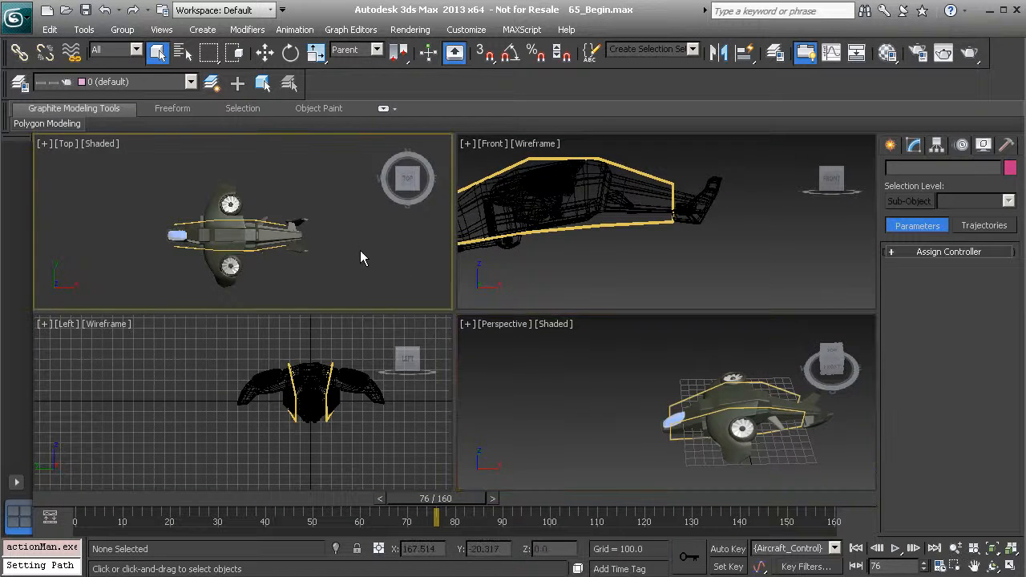
pyautogui.hotkey('alt', 'w')
pyautogui.moveTo(343, 314); pyautogui.dragTo(587, 301, button='middle')
pyautogui.press('g')
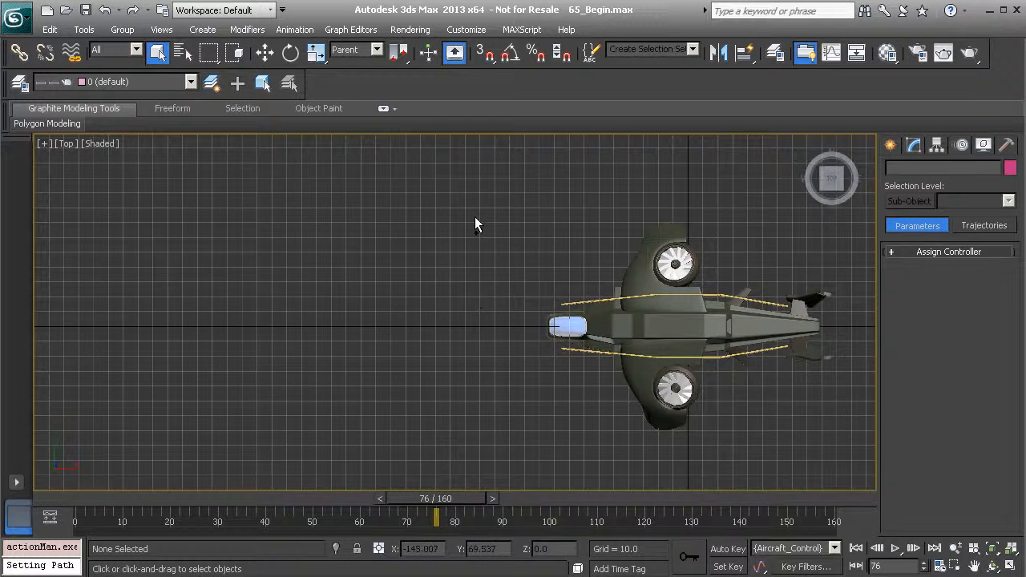
pyautogui.scroll(-5, 473, 321)
# Draw an open four-vertex zigzag Line spline in the Top view, starting just ahead of the aircraft's nose and leading away from it
pyautogui.click(890, 145)
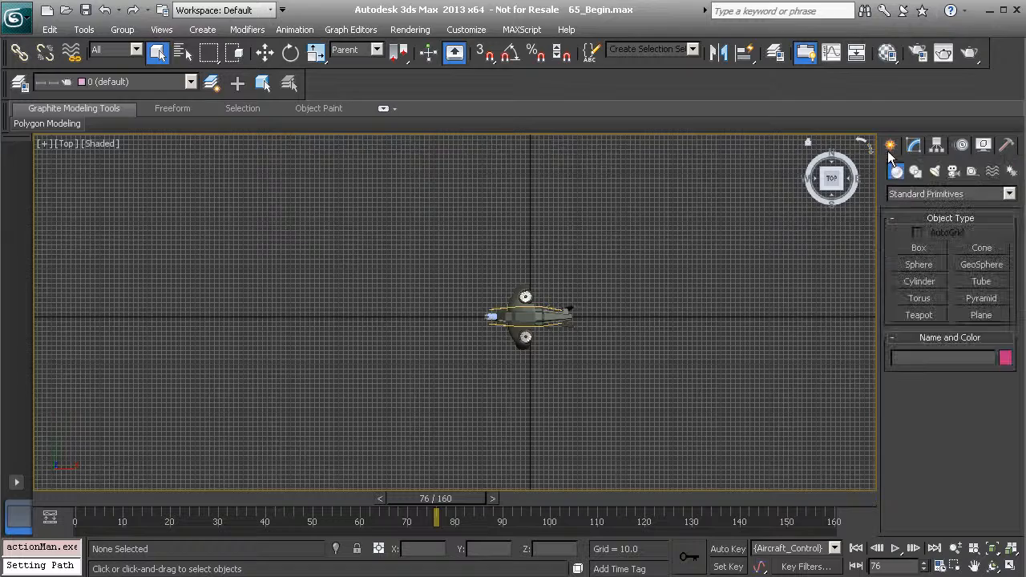
pyautogui.click(915, 171)
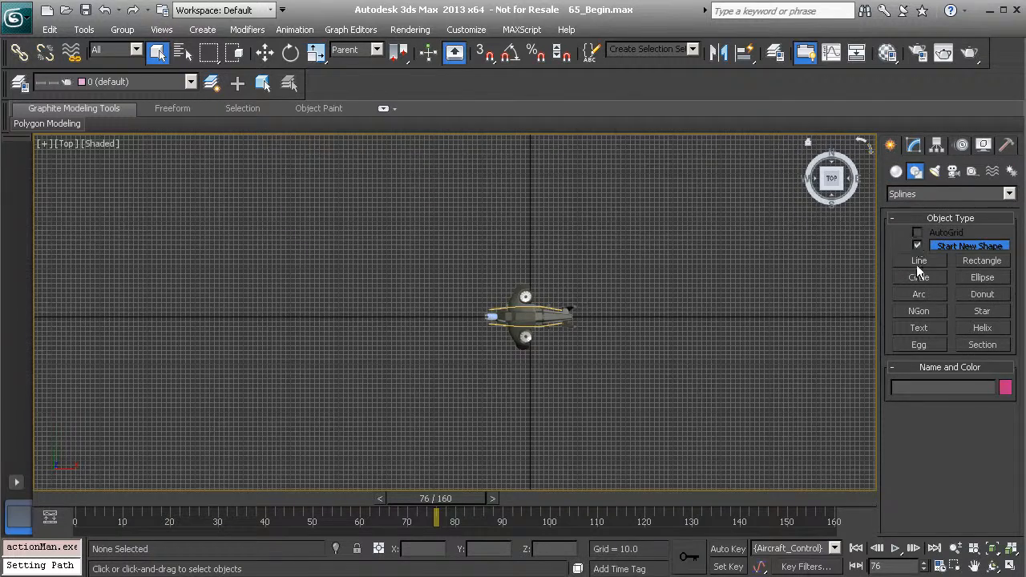
pyautogui.click(920, 262)
pyautogui.moveTo(403, 307); pyautogui.dragTo(660, 326, button='middle')
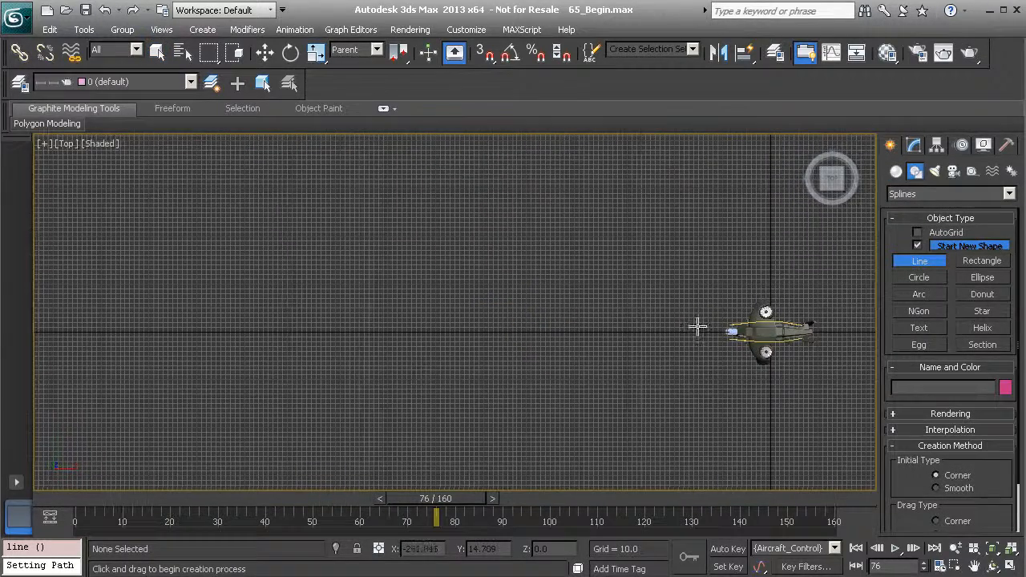
pyautogui.click(698, 327)
pyautogui.click(449, 186)
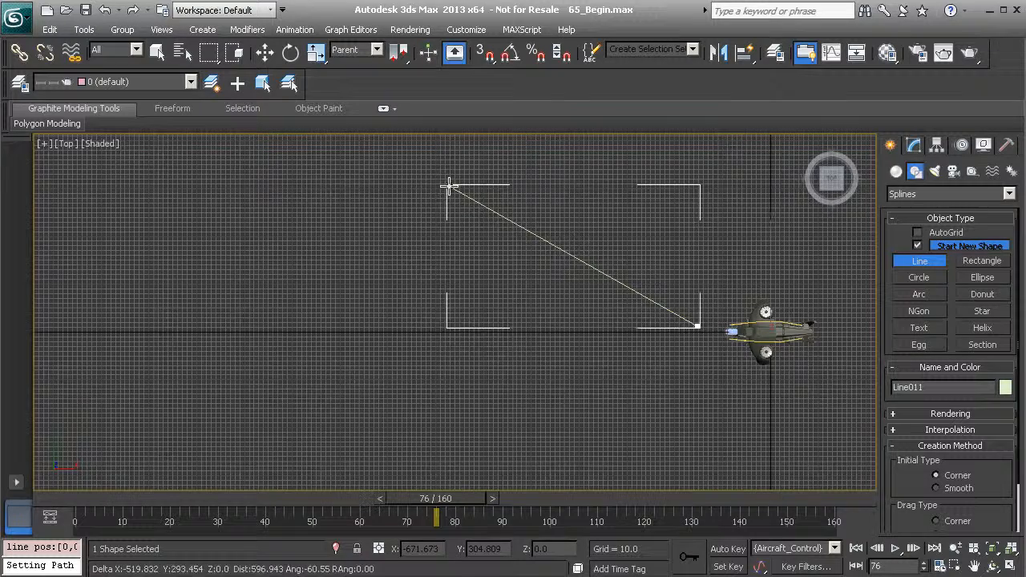
pyautogui.click(231, 436)
pyautogui.click(83, 289)
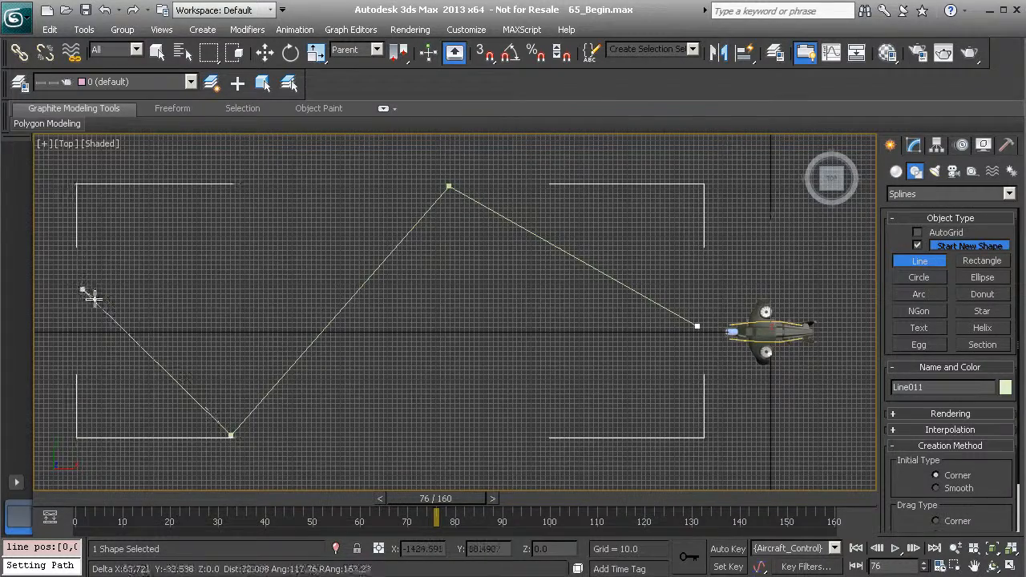
pyautogui.rightClick(265, 255)
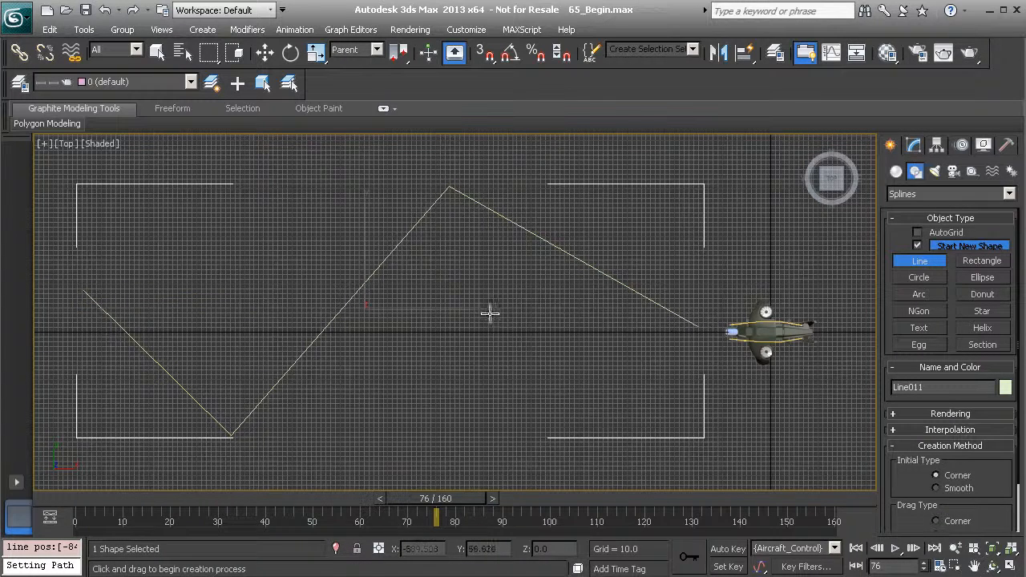
pyautogui.click(916, 255)
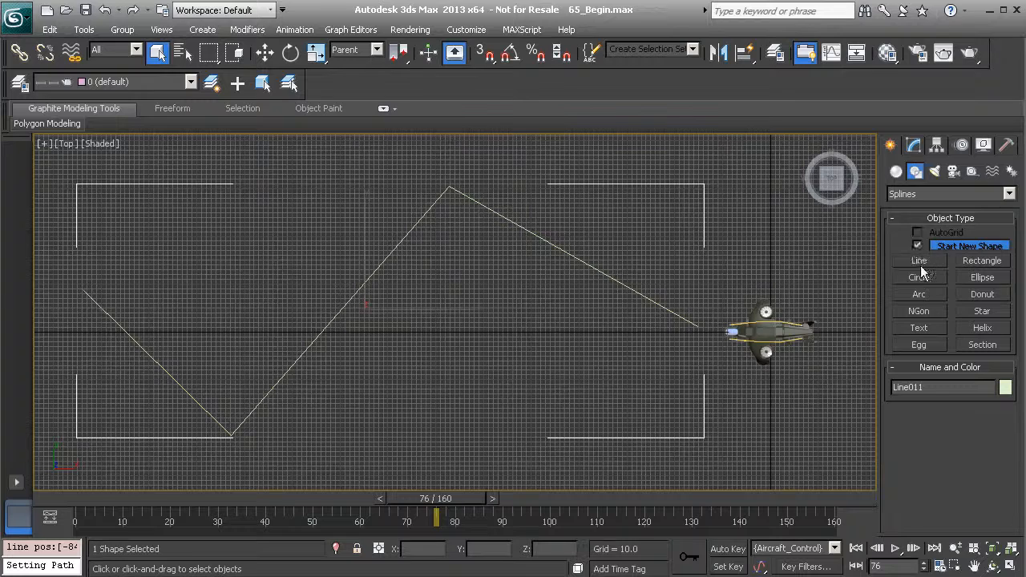
# Convert all four vertices of the zigzag line to Bezier, then clear the vertex selection
pyautogui.click(915, 145)
pyautogui.scroll(-3, 395, 285)
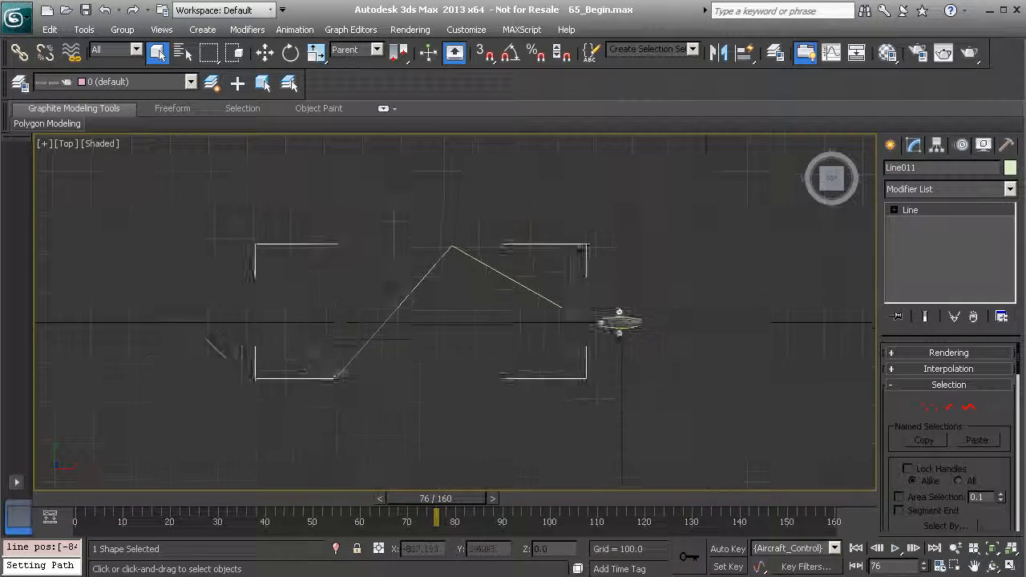
pyautogui.click(894, 211)
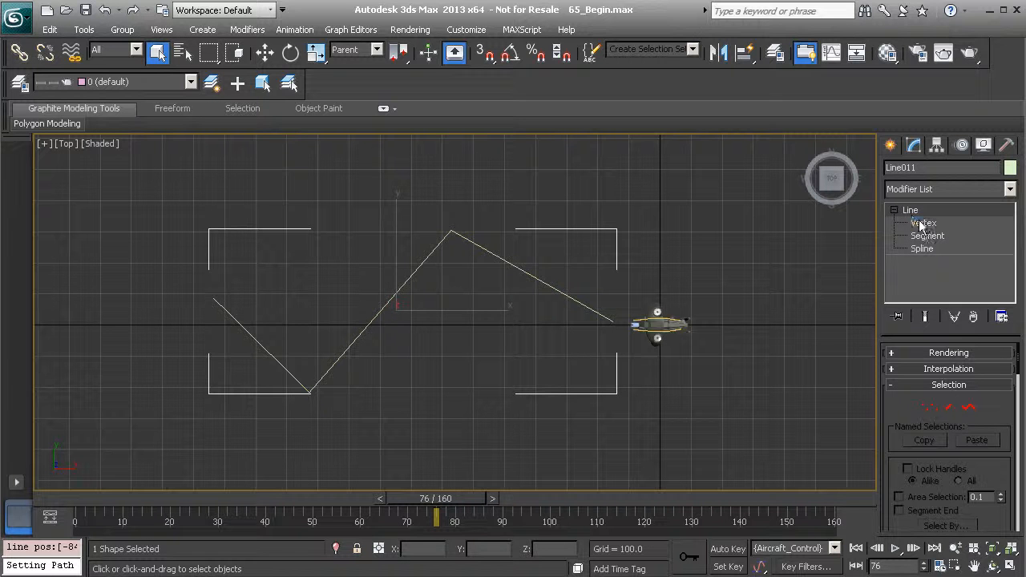
pyautogui.click(922, 223)
pyautogui.moveTo(545, 356); pyautogui.dragTo(679, 419)
pyautogui.rightClick(360, 187)
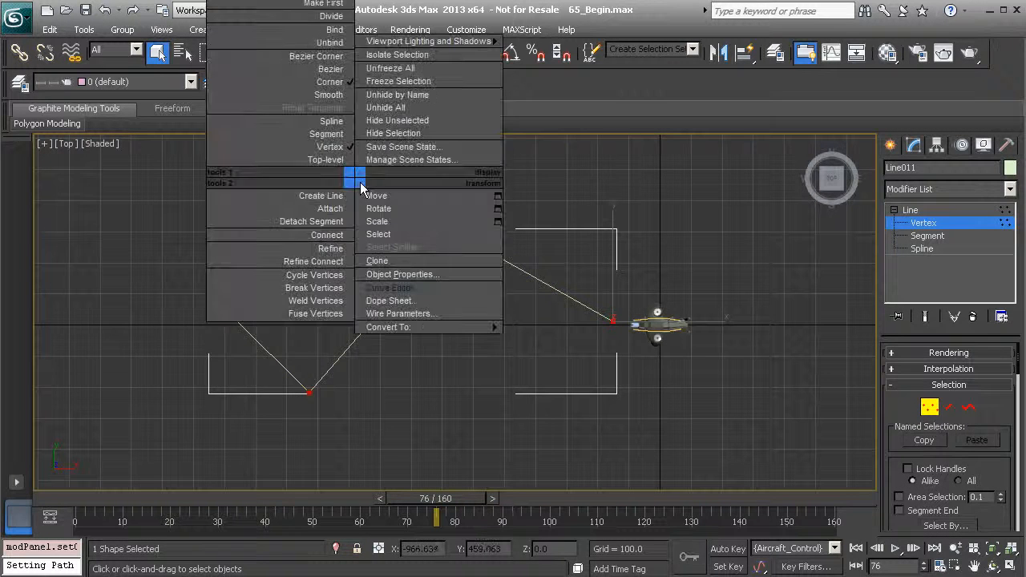
pyautogui.click(329, 69)
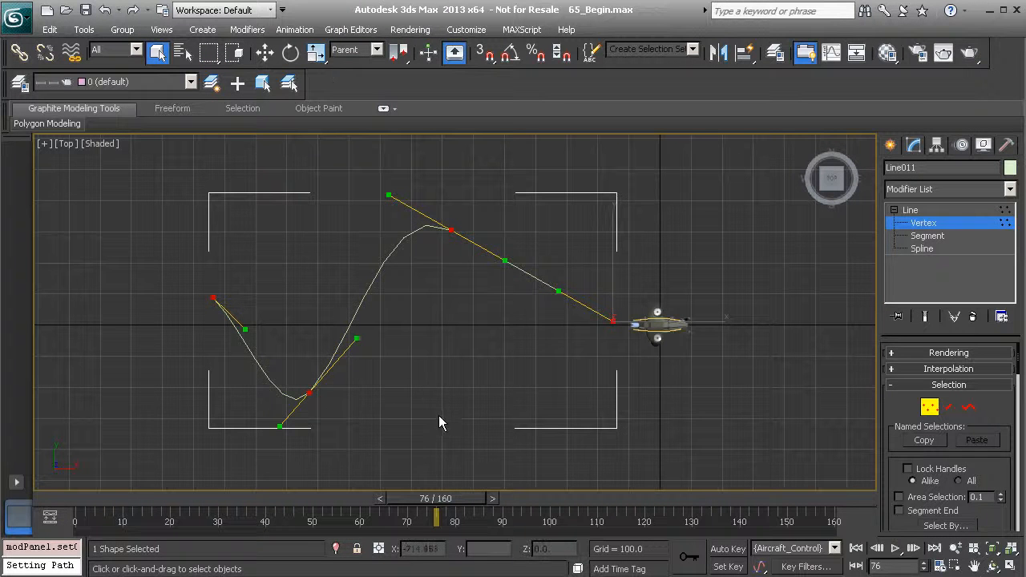
pyautogui.click(400, 371)
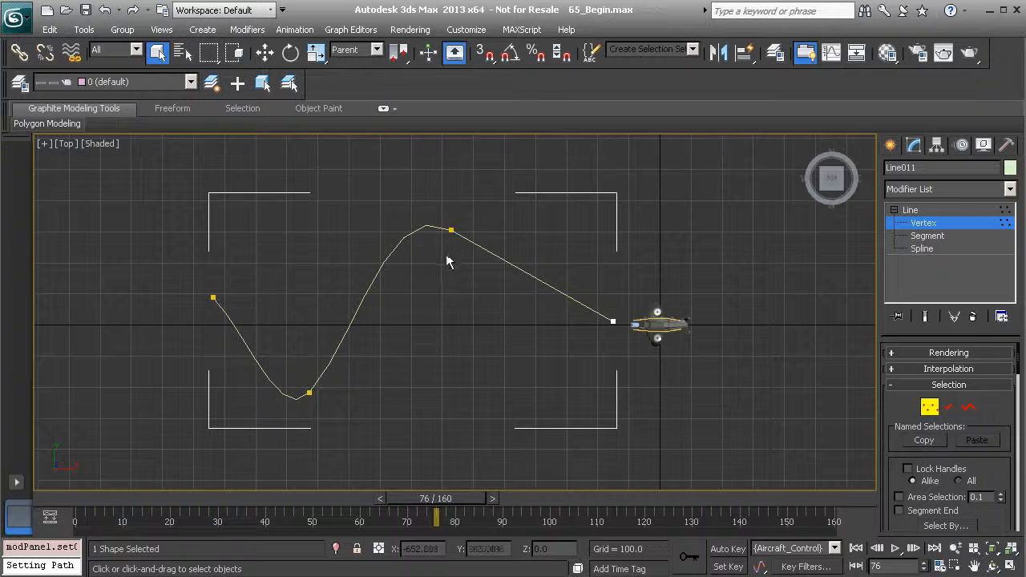
# Rotate the tangents of the two middle vertices to run horizontally, and scale the crest vertex's handles to about 127%
pyautogui.moveTo(375, 410); pyautogui.dragTo(255, 367)
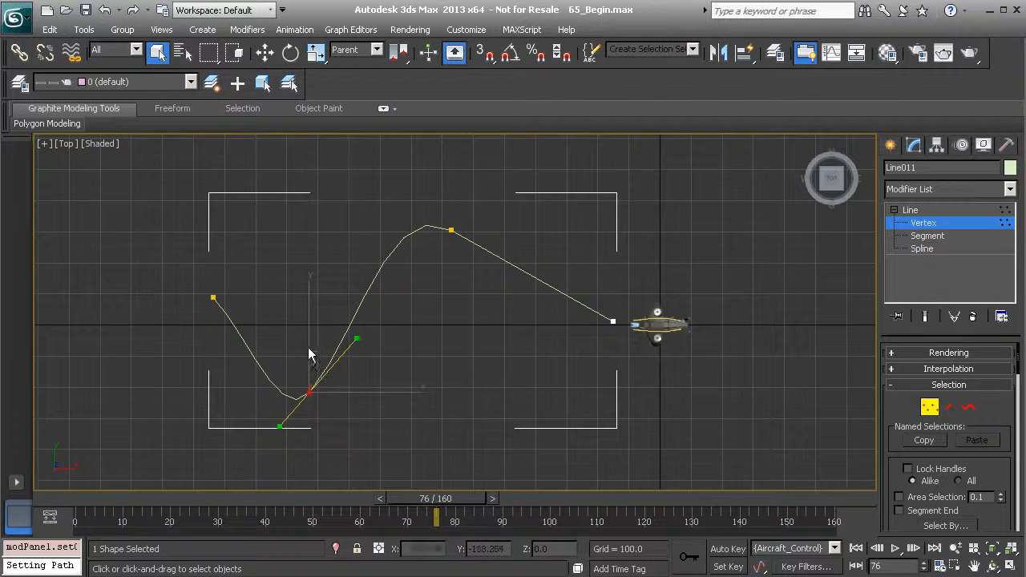
pyautogui.moveTo(281, 351); pyautogui.dragTo(373, 440)
pyautogui.press('e')
pyautogui.moveTo(361, 332); pyautogui.dragTo(398, 419)
pyautogui.click(452, 230)
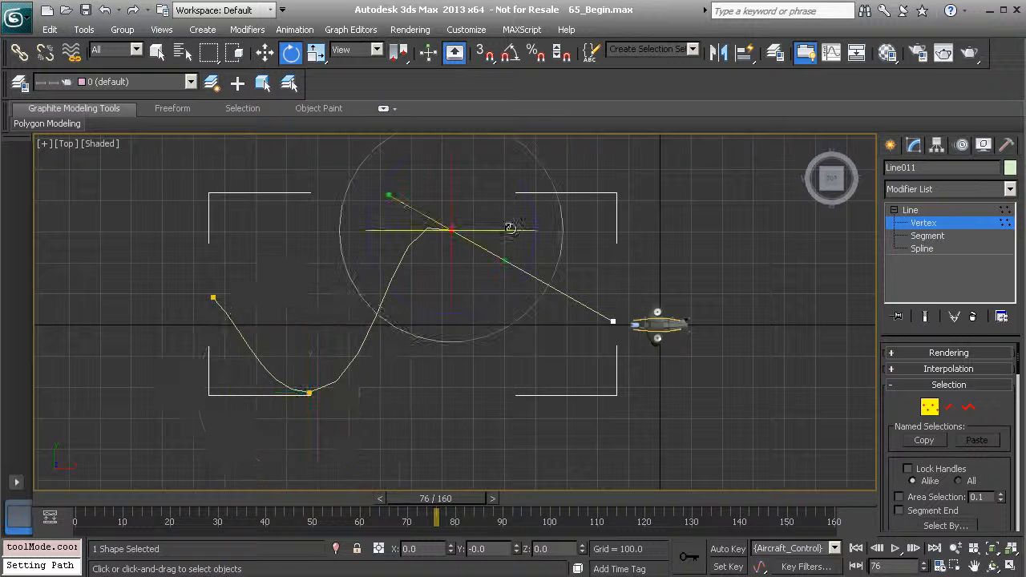
pyautogui.moveTo(536, 206); pyautogui.dragTo(516, 162)
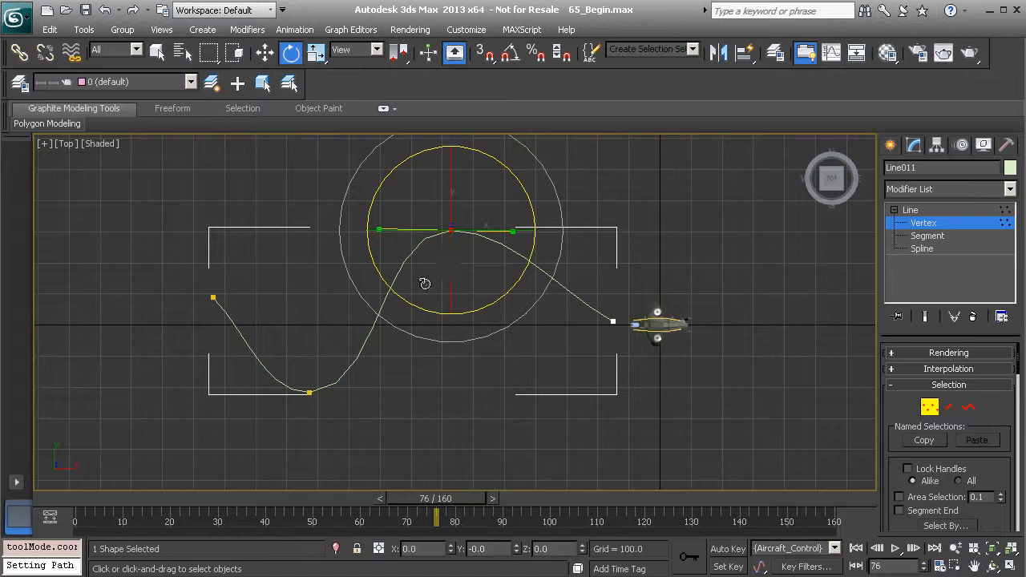
pyautogui.press('r')
pyautogui.moveTo(470, 201); pyautogui.dragTo(491, 186)
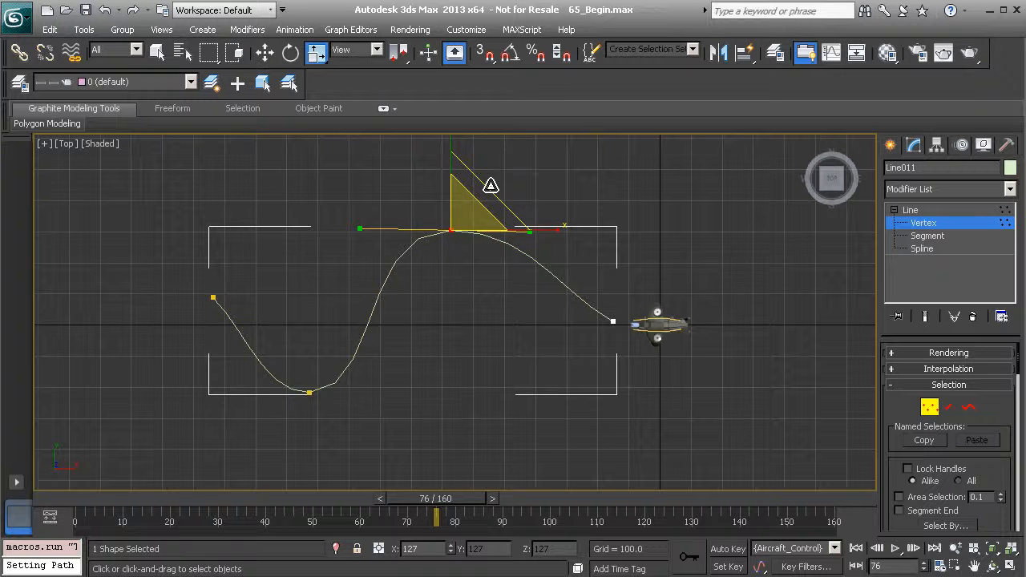
# Move the curve's crest vertex about 80 units along X toward the aircraft and about -47 units along Y
pyautogui.press('w')
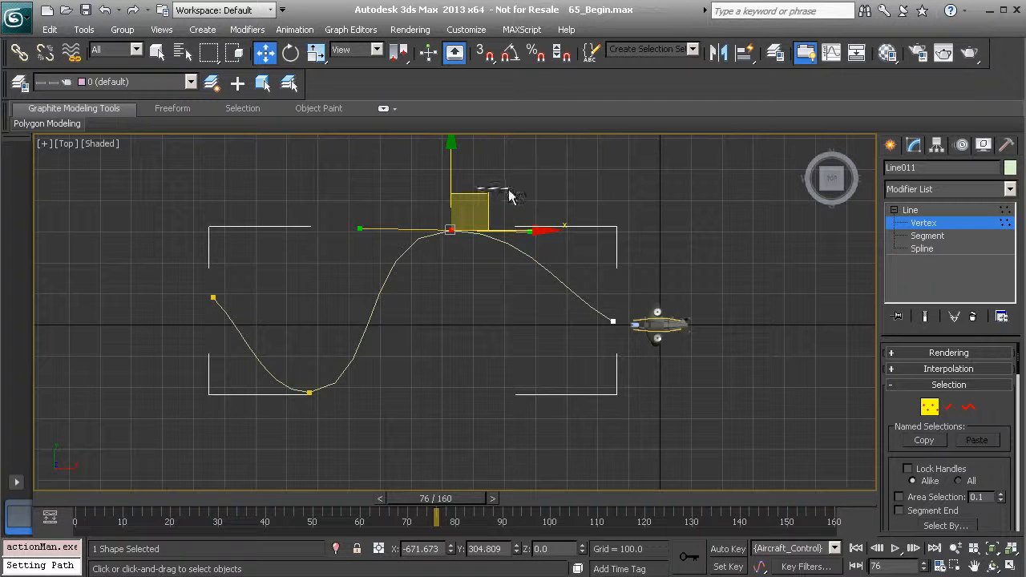
pyautogui.click(465, 226)
pyautogui.moveTo(421, 204); pyautogui.dragTo(491, 241)
pyautogui.moveTo(489, 199); pyautogui.dragTo(514, 214)
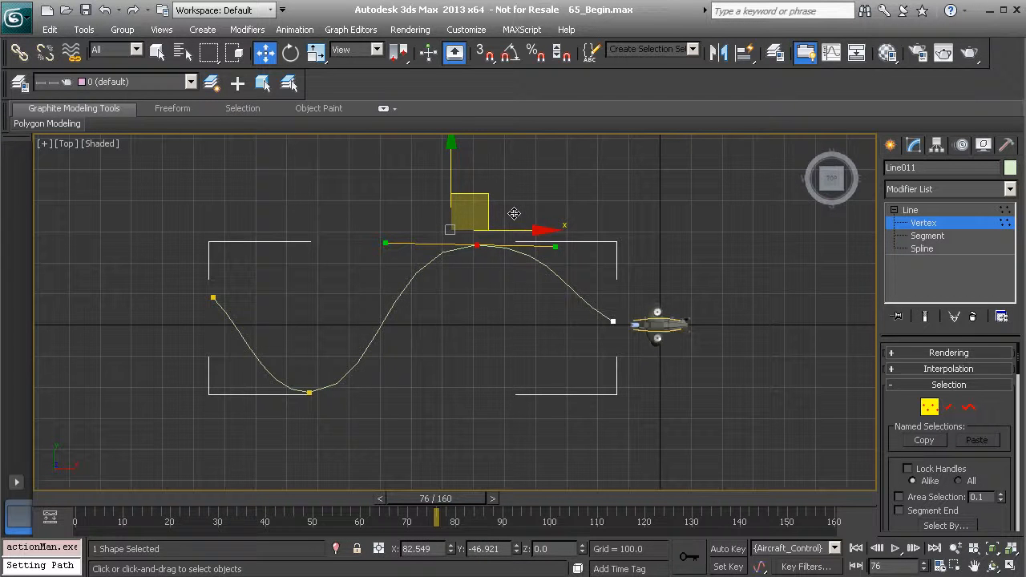
# Move the far-end vertex and the trough vertex farther from the aircraft to stretch the curve into longer, smoother bends
pyautogui.moveTo(180, 250); pyautogui.dragTo(270, 334)
pyautogui.moveTo(250, 268); pyautogui.dragTo(192, 274)
pyautogui.moveTo(378, 451); pyautogui.dragTo(253, 363)
pyautogui.moveTo(338, 356); pyautogui.dragTo(298, 353)
# Fine-tune the crest vertex to about X -612, Y 265, and leave vertex editing
pyautogui.moveTo(419, 216); pyautogui.dragTo(514, 272)
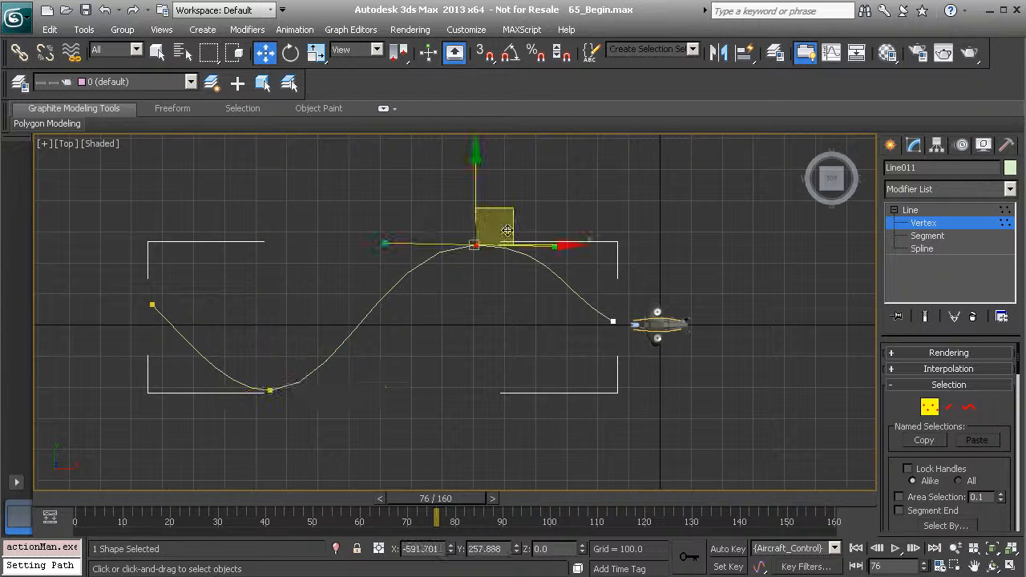
pyautogui.moveTo(512, 214); pyautogui.dragTo(508, 218)
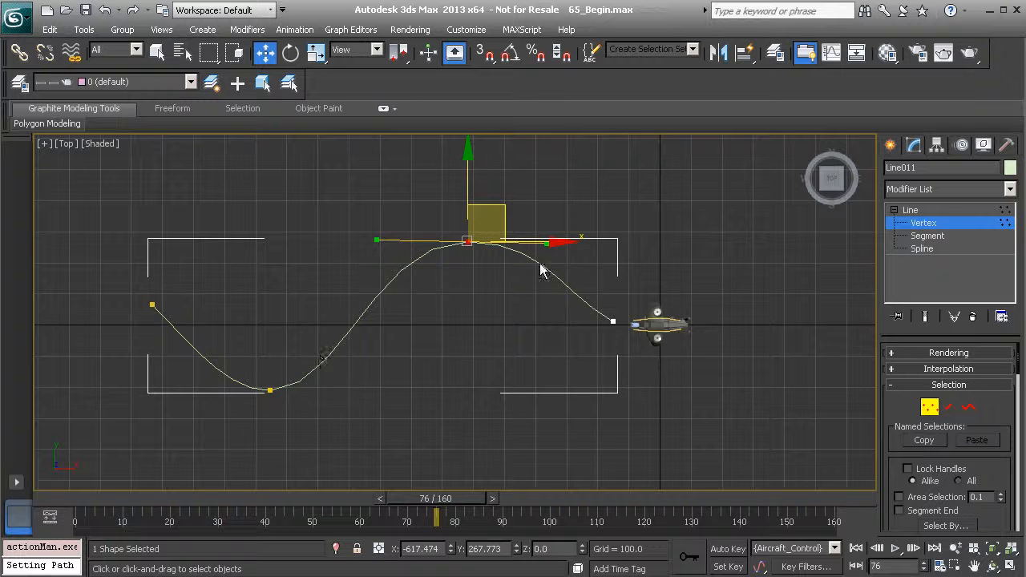
pyautogui.moveTo(505, 208); pyautogui.dragTo(509, 209)
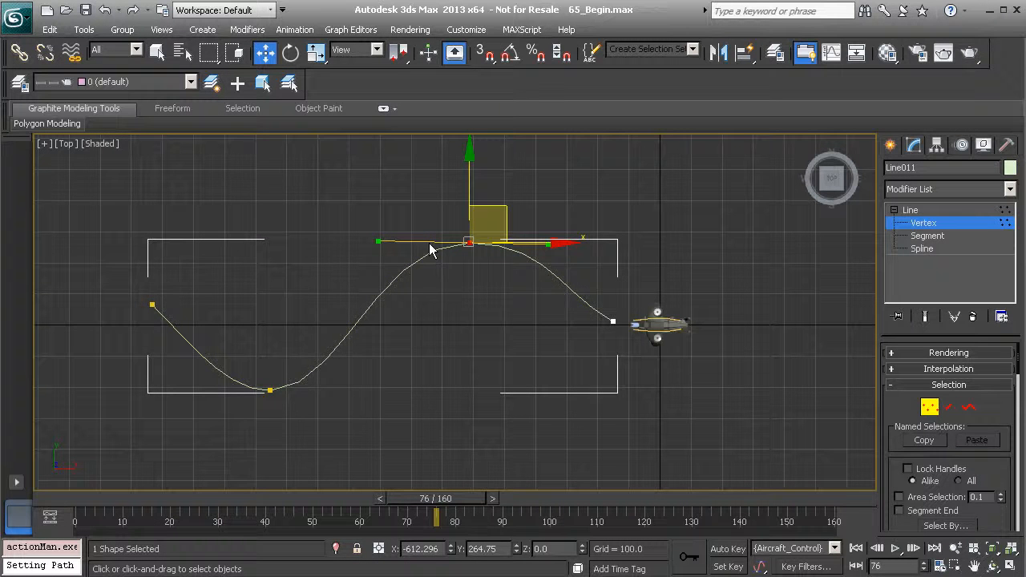
pyautogui.click(927, 223)
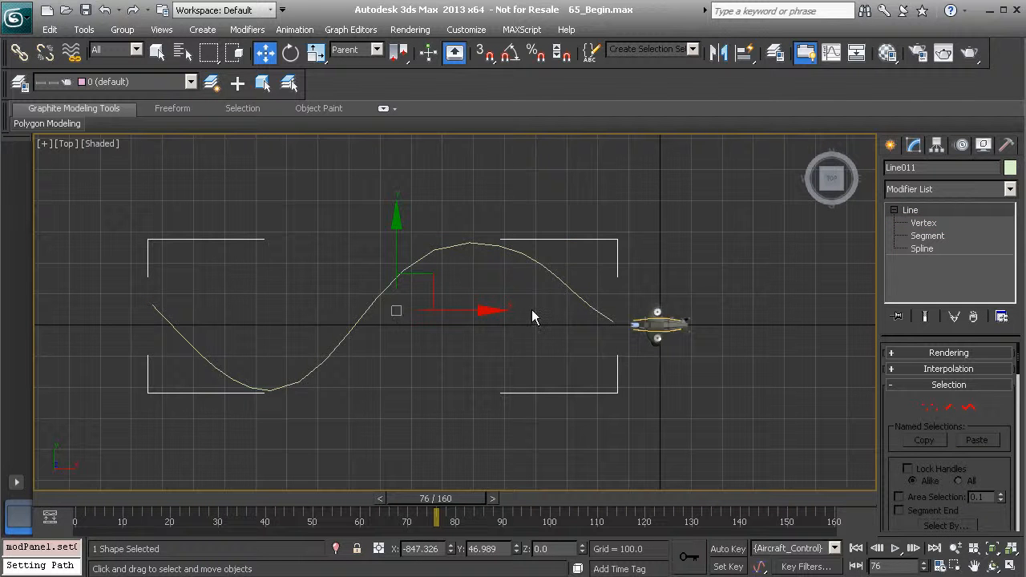
# Return to the full-size Perspective view with both the aircraft and the near end of the path in sight
pyautogui.hotkey('alt', 'w')
pyautogui.rightClick(609, 367)
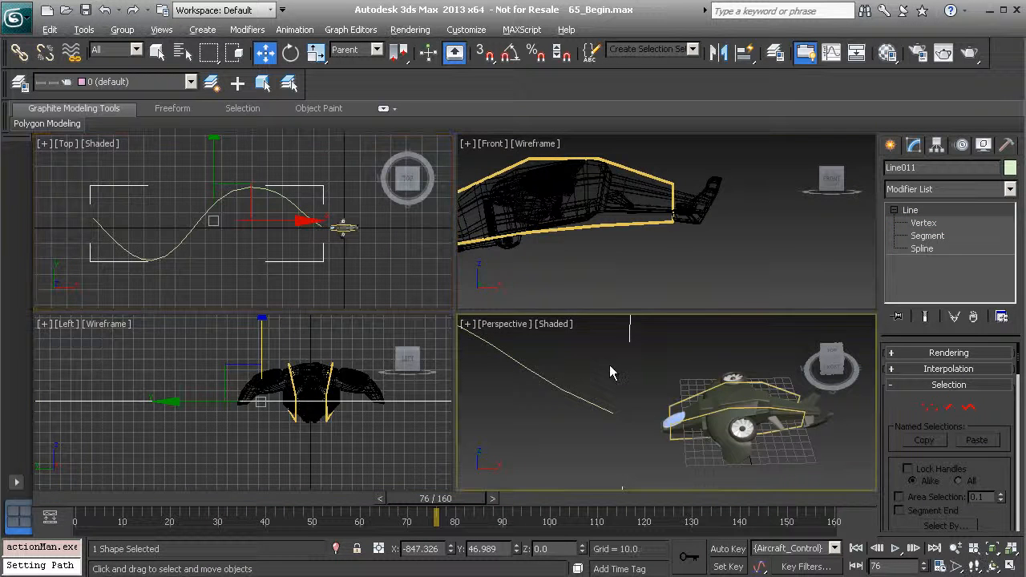
pyautogui.hotkey('alt', 'w')
pyautogui.moveTo(403, 364); pyautogui.dragTo(482, 362, button='middle')
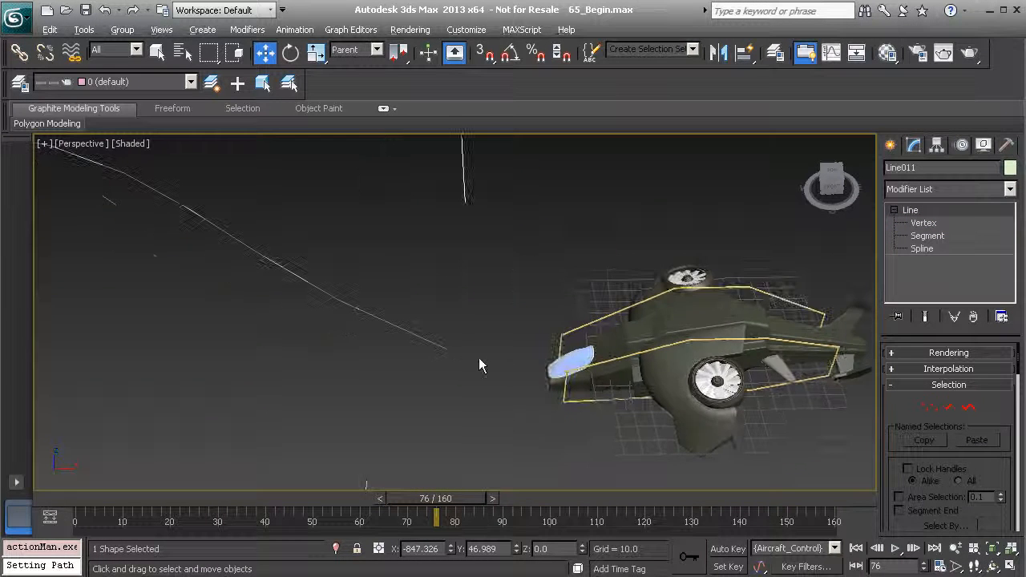
# Apply a Path Constraint to the aircraft's control object, using the curved spline as its path
pyautogui.click(611, 324)
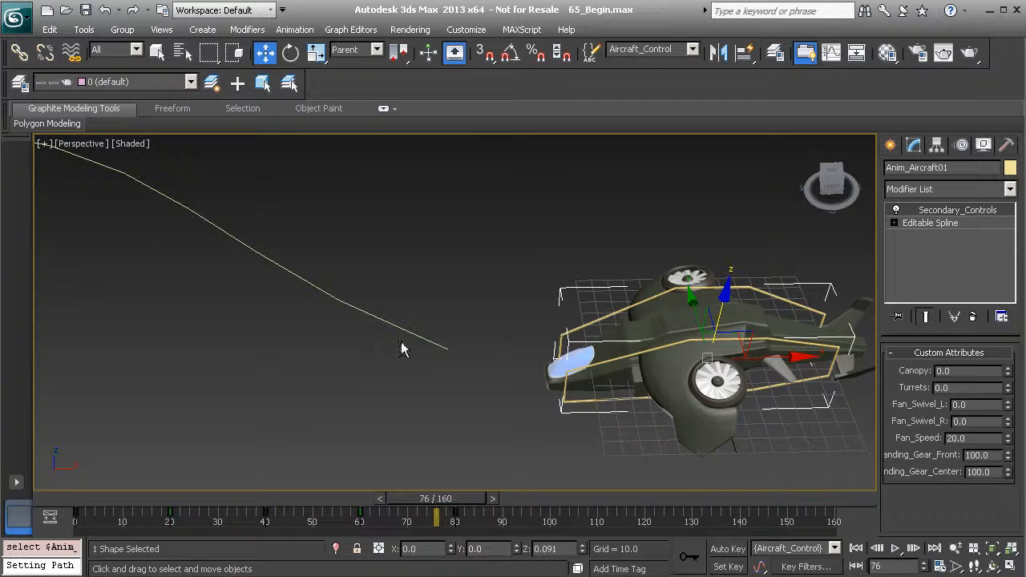
pyautogui.keyDown('ctrl'); pyautogui.keyDown('alt'); pyautogui.moveTo(484, 264); pyautogui.dragTo(449, 433, button='middle'); pyautogui.keyUp('alt'); pyautogui.keyUp('ctrl')
pyautogui.moveTo(422, 378); pyautogui.dragTo(496, 378, button='middle')
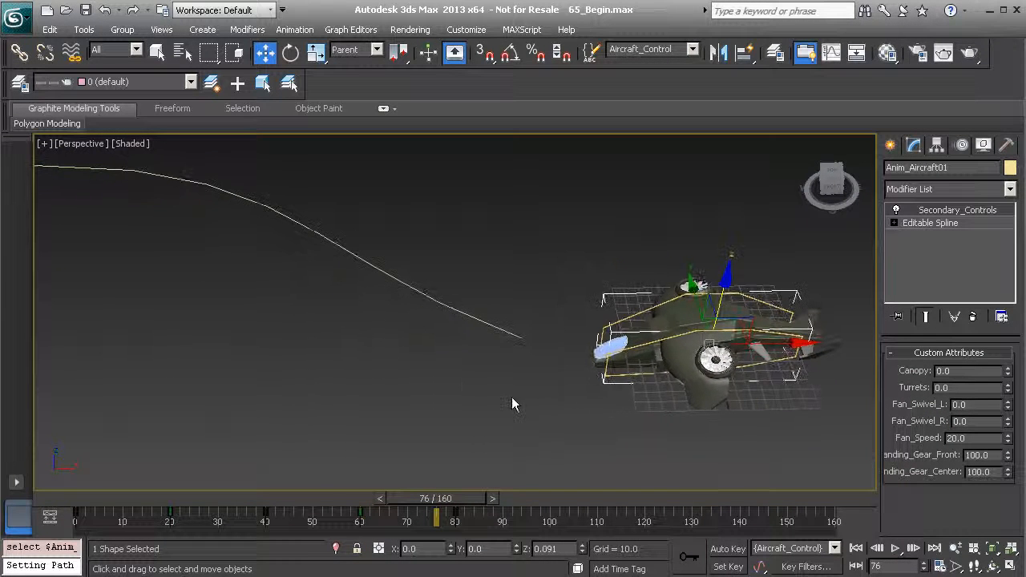
pyautogui.click(304, 30)
pyautogui.moveTo(344, 102)
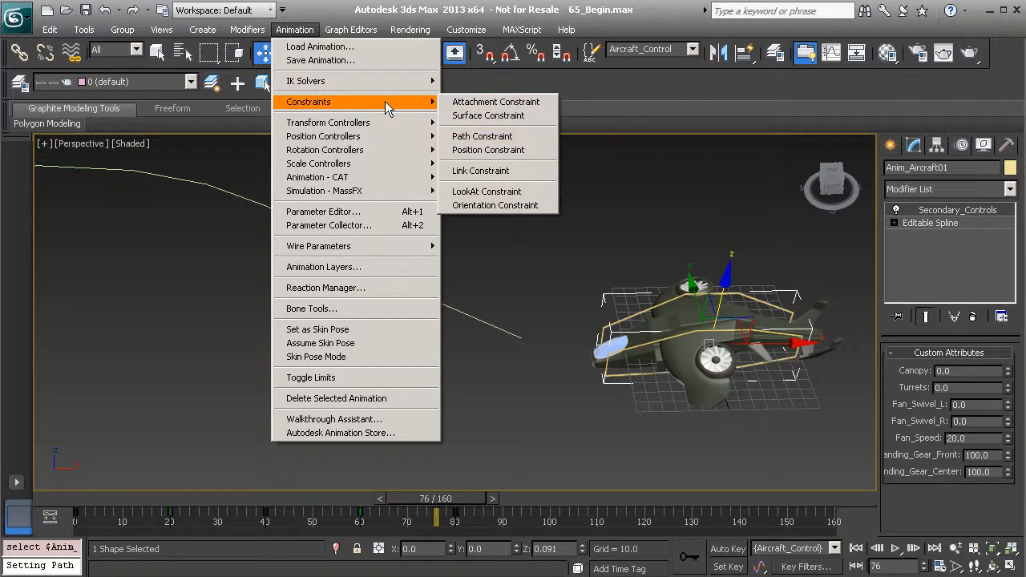
pyautogui.click(514, 138)
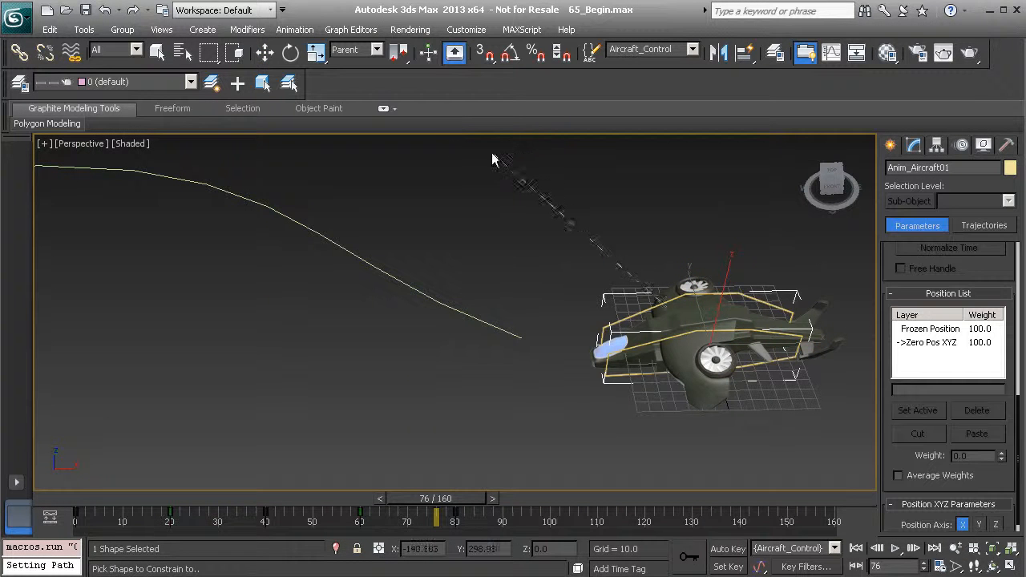
pyautogui.click(298, 222)
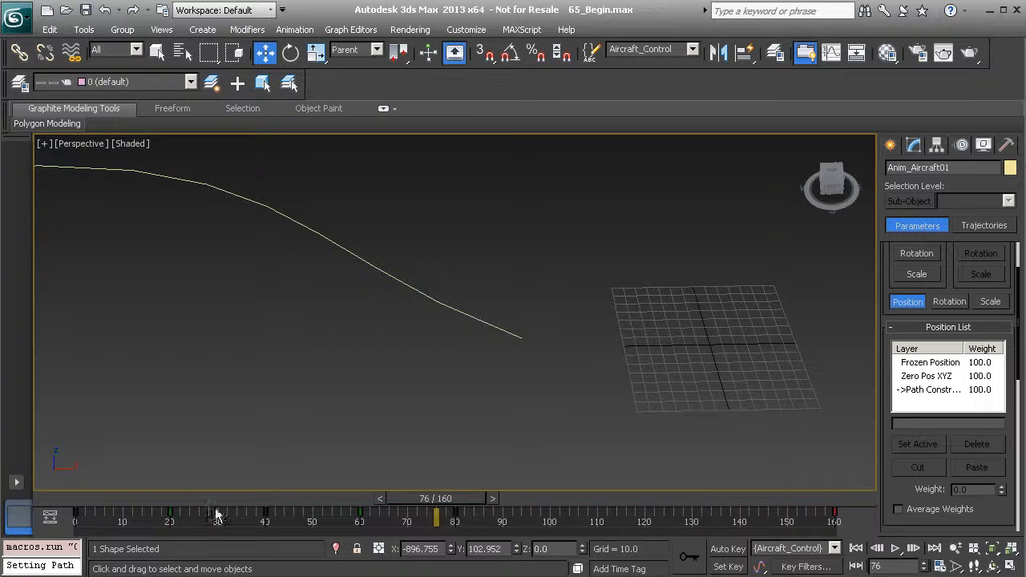
# Frame the whole path and scrub the animation back to frame 0 to check the aircraft's travel along the curve
pyautogui.moveTo(151, 303); pyautogui.dragTo(562, 324, button='middle')
pyautogui.moveTo(327, 338); pyautogui.dragTo(576, 330, button='middle')
pyautogui.scroll(-6, 525, 316)
pyautogui.scroll(3, 523, 323)
pyautogui.scroll(-4, 524, 342)
pyautogui.moveTo(449, 499); pyautogui.dragTo(79, 522)
pyautogui.press('w')
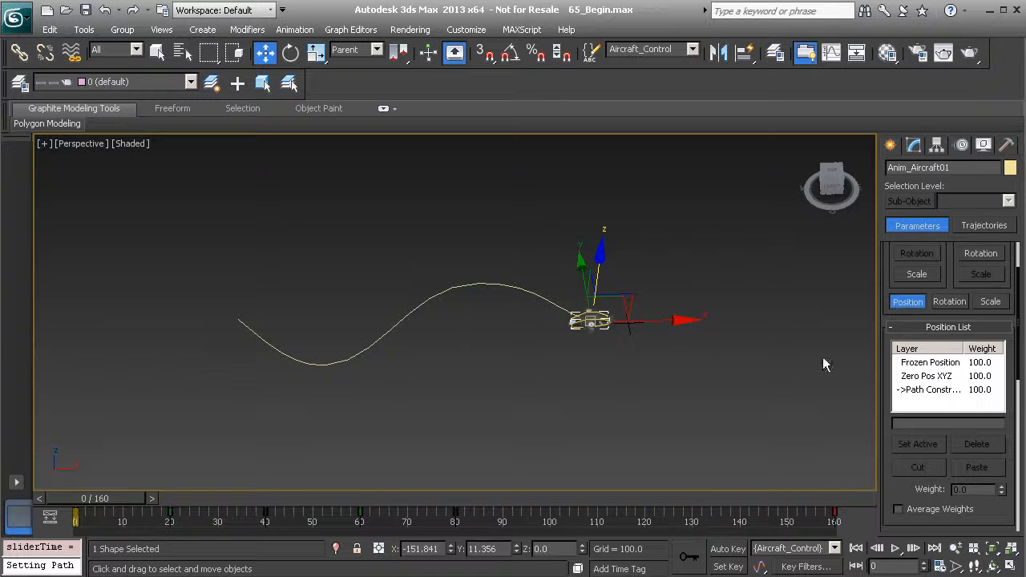
# Scrub to frame 29 and examine the aircraft from the front for its orientation relative to the path
pyautogui.moveTo(621, 311); pyautogui.dragTo(506, 368, button='middle')
pyautogui.press('z')
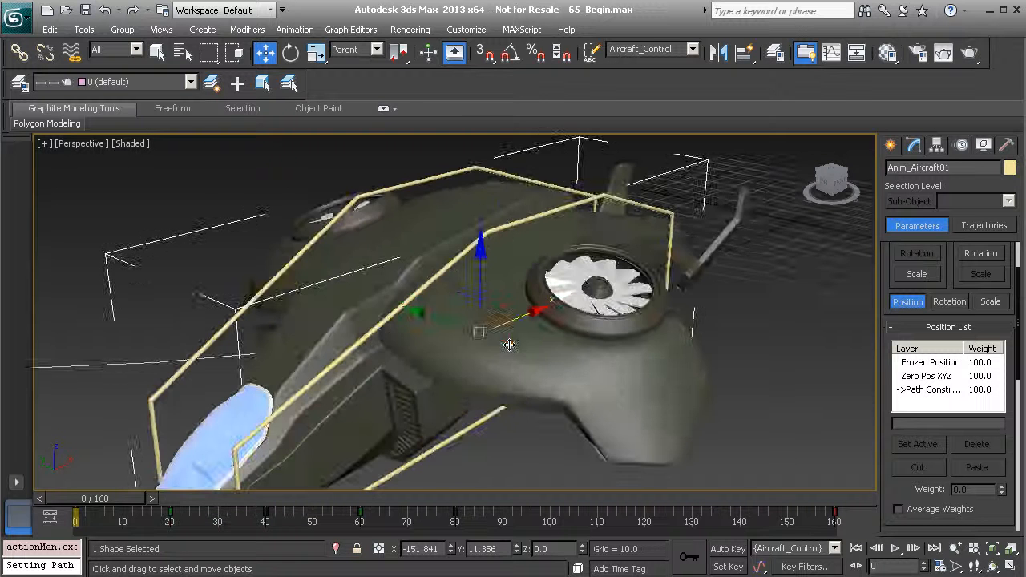
pyautogui.keyDown('alt'); pyautogui.moveTo(412, 365); pyautogui.dragTo(470, 342, button='middle'); pyautogui.keyUp('alt')
pyautogui.scroll(-4, 470, 342)
pyautogui.scroll(-3, 458, 353)
pyautogui.keyDown('alt'); pyautogui.moveTo(441, 414); pyautogui.dragTo(490, 389, button='middle'); pyautogui.keyUp('alt')
pyautogui.scroll(-3, 433, 353)
pyautogui.moveTo(109, 499); pyautogui.dragTo(245, 516)
pyautogui.moveTo(243, 347); pyautogui.dragTo(438, 337, button='middle')
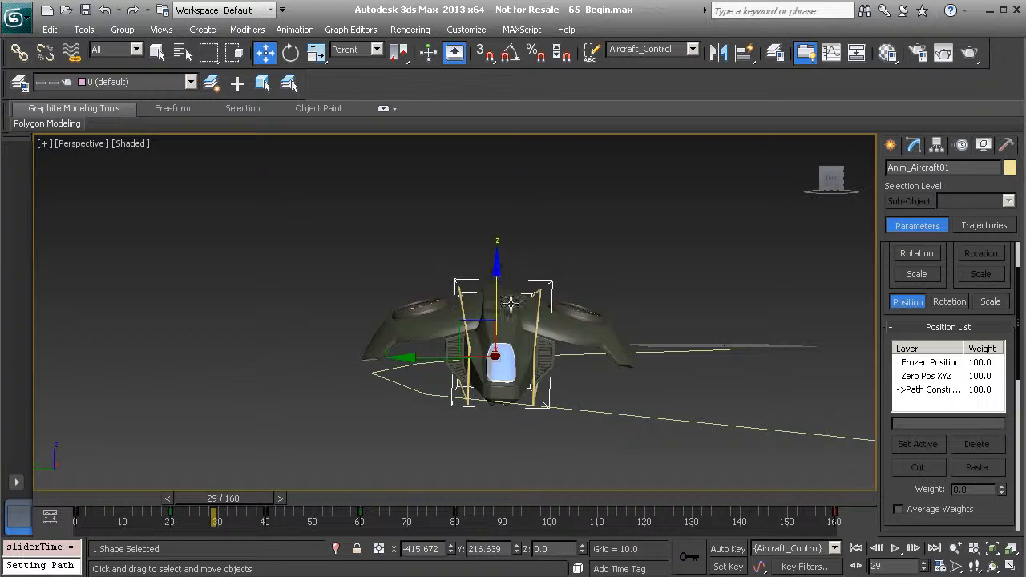
# Set the weight of the Path Constraint layer in the control's position list to 0
pyautogui.click(931, 389)
pyautogui.click(924, 376)
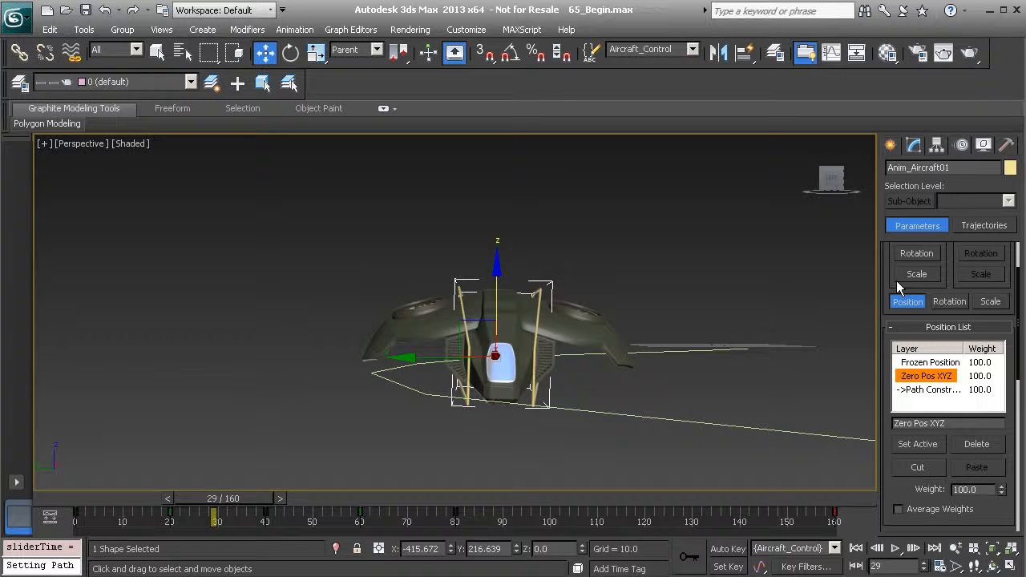
pyautogui.moveTo(888, 264); pyautogui.dragTo(917, 334)
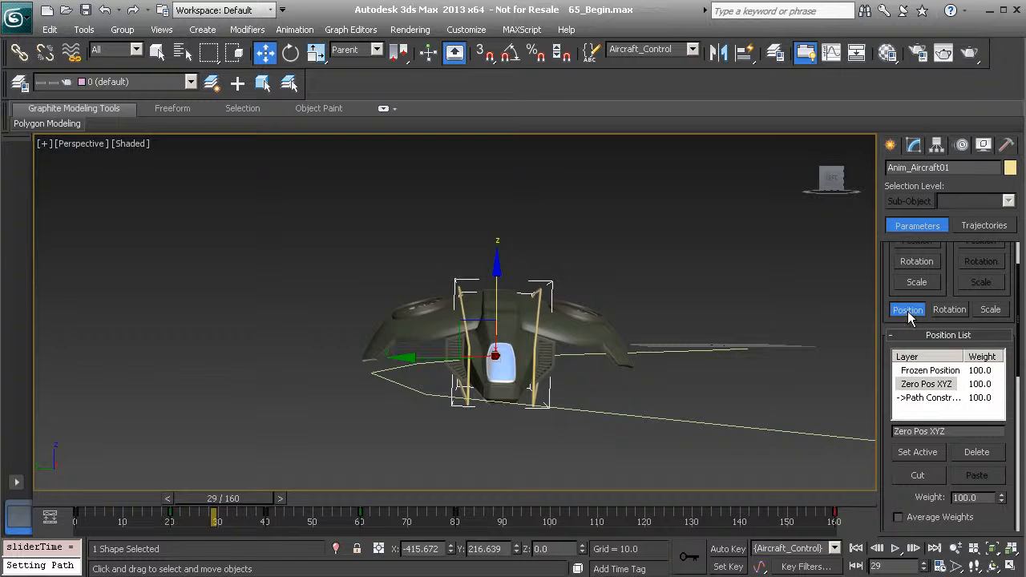
pyautogui.moveTo(889, 299); pyautogui.dragTo(889, 222)
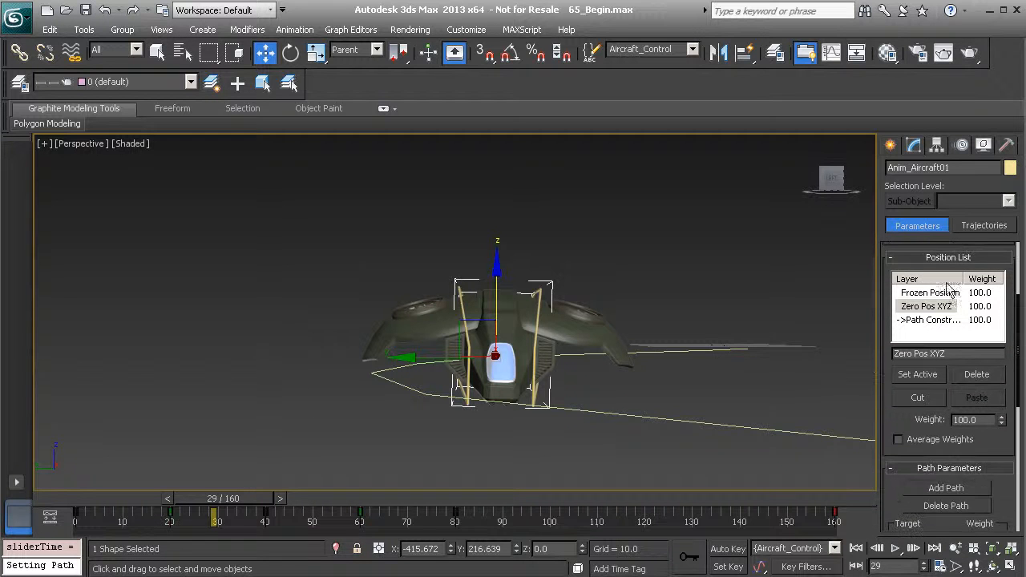
pyautogui.click(948, 321)
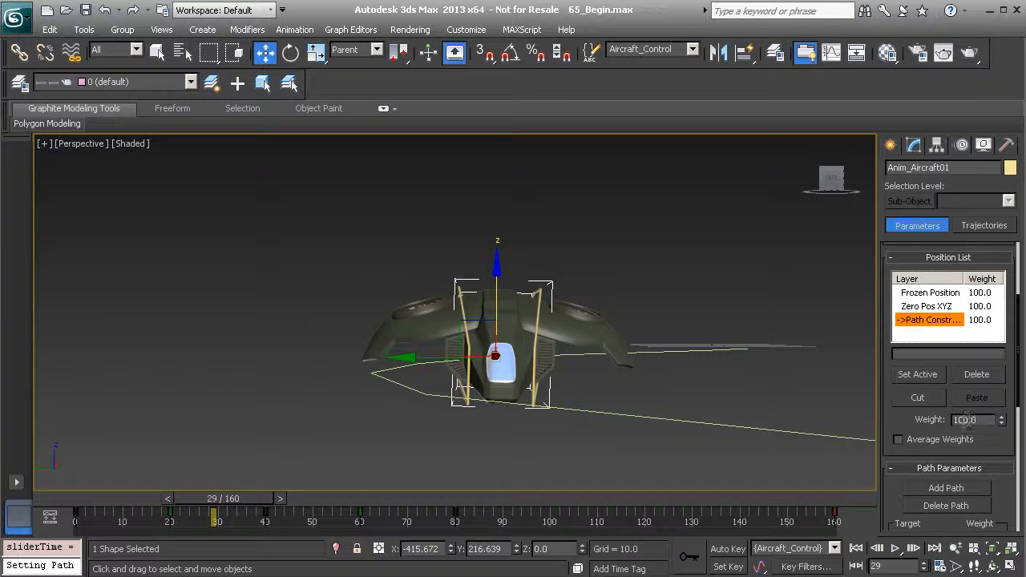
pyautogui.click(970, 419)
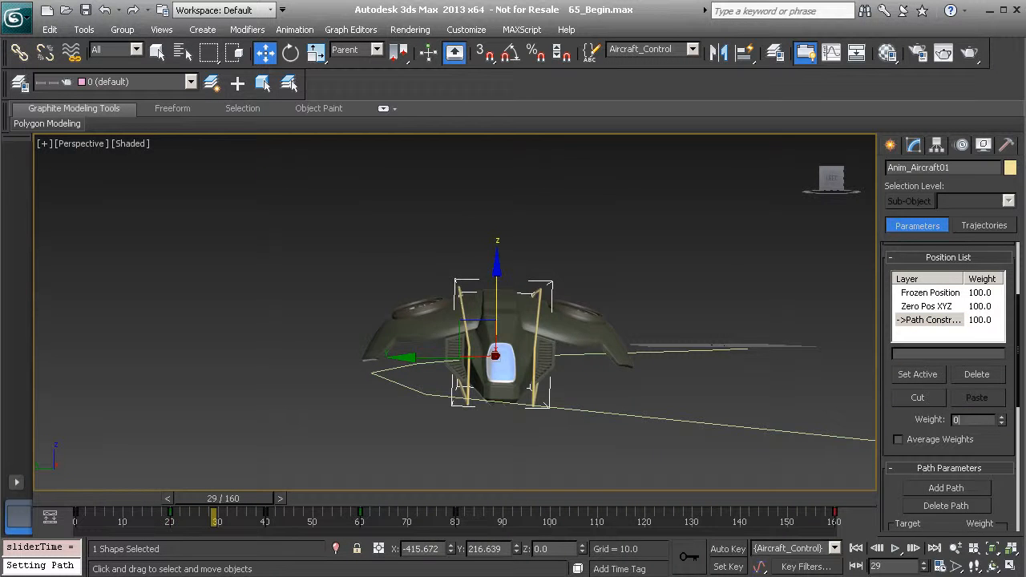
pyautogui.press('Return')
# View the aircraft from the front and play the animation to check its motion with the path constraint disabled
pyautogui.moveTo(527, 391); pyautogui.dragTo(343, 438, button='middle')
pyautogui.scroll(5, 575, 391)
pyautogui.moveTo(491, 300); pyautogui.dragTo(360, 129, button='middle')
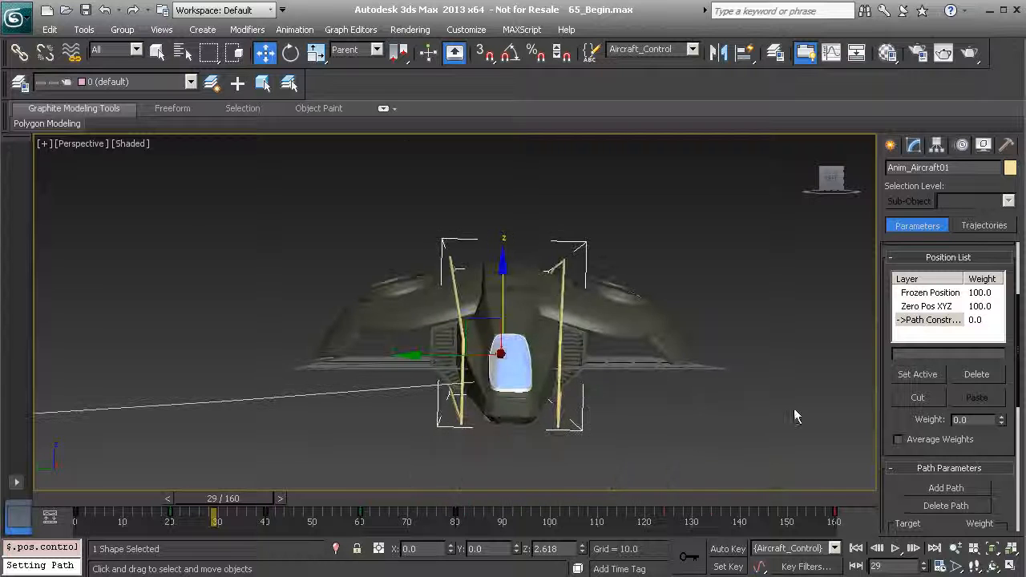
pyautogui.click(896, 549)
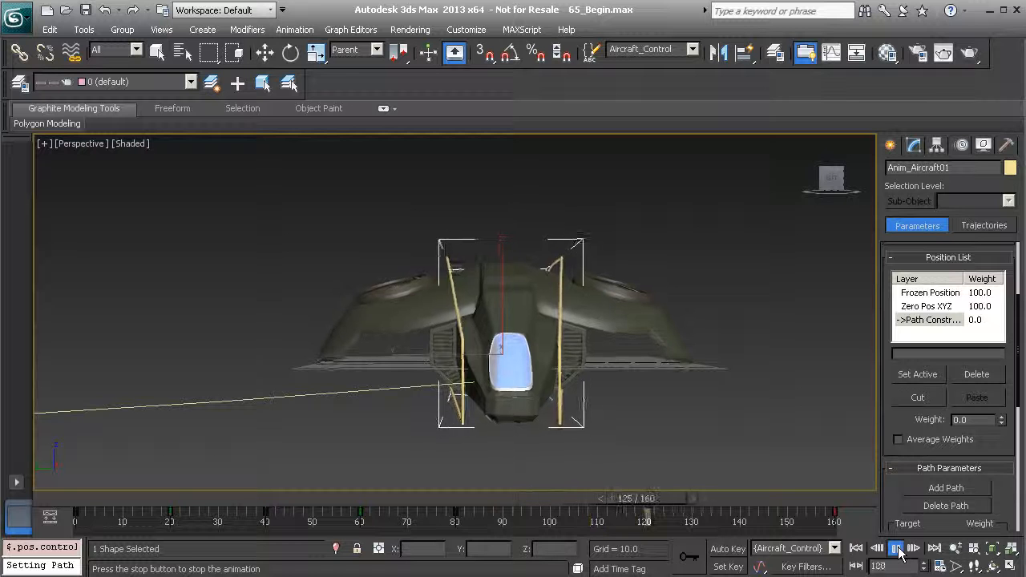
pyautogui.click(896, 550)
# Inspect the control object's rotation controller layers, then return to its position layers
pyautogui.scroll(2, 892, 322)
pyautogui.scroll(2, 890, 322)
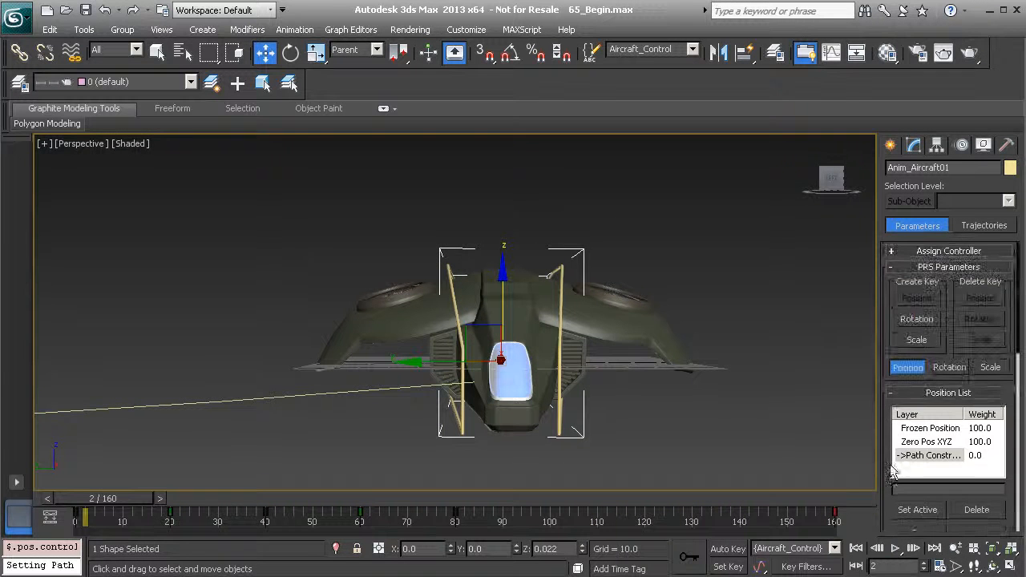
pyautogui.click(951, 371)
pyautogui.scroll(-1, 882, 431)
pyautogui.moveTo(882, 430); pyautogui.dragTo(880, 205)
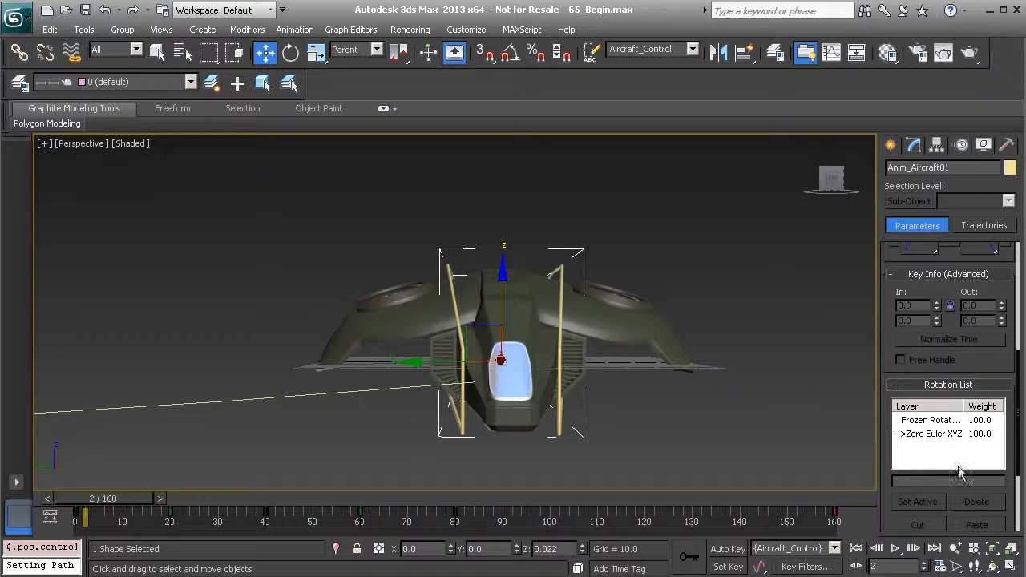
pyautogui.moveTo(887, 315); pyautogui.dragTo(902, 511)
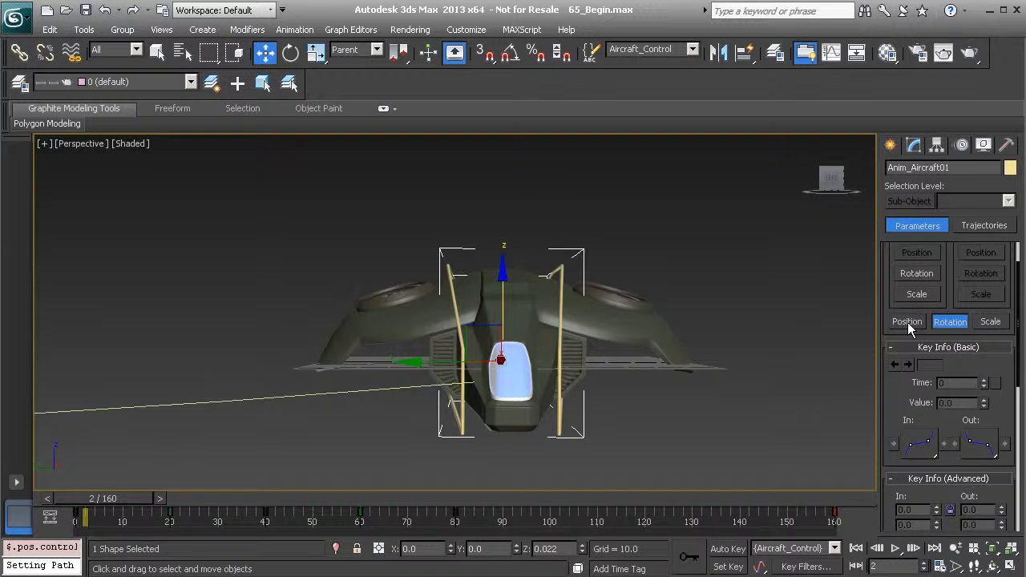
pyautogui.click(909, 321)
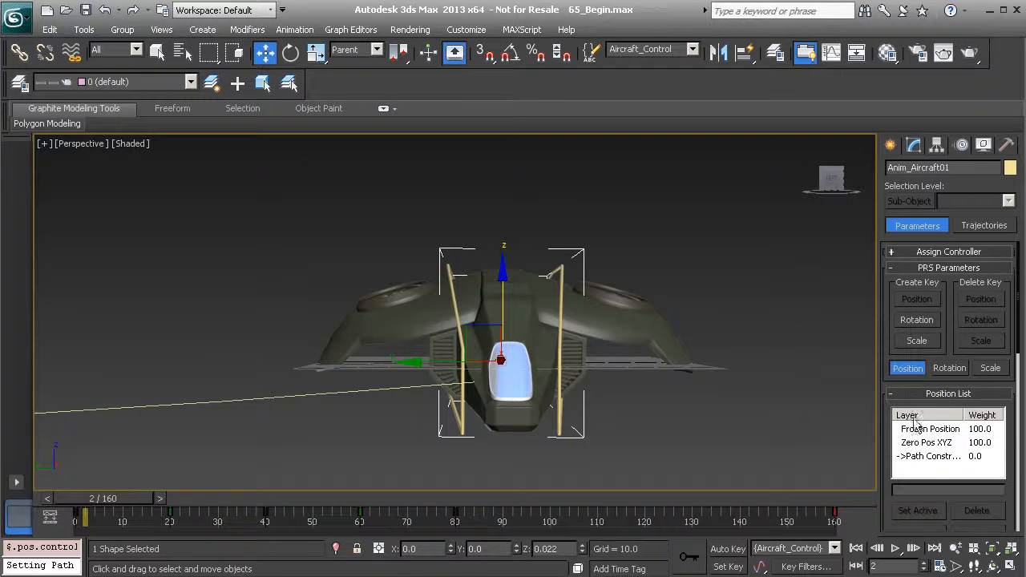
# Set the weight of the Path Constraint layer in the position list to 100
pyautogui.scroll(-5, 397, 365)
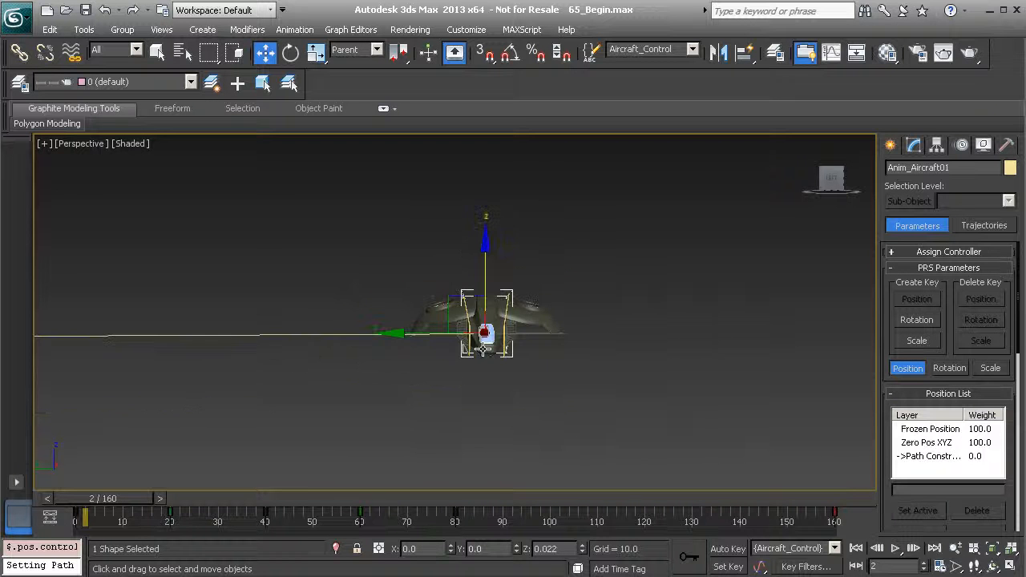
pyautogui.keyDown('alt'); pyautogui.moveTo(511, 343); pyautogui.dragTo(568, 347, button='middle'); pyautogui.keyUp('alt')
pyautogui.click(931, 459)
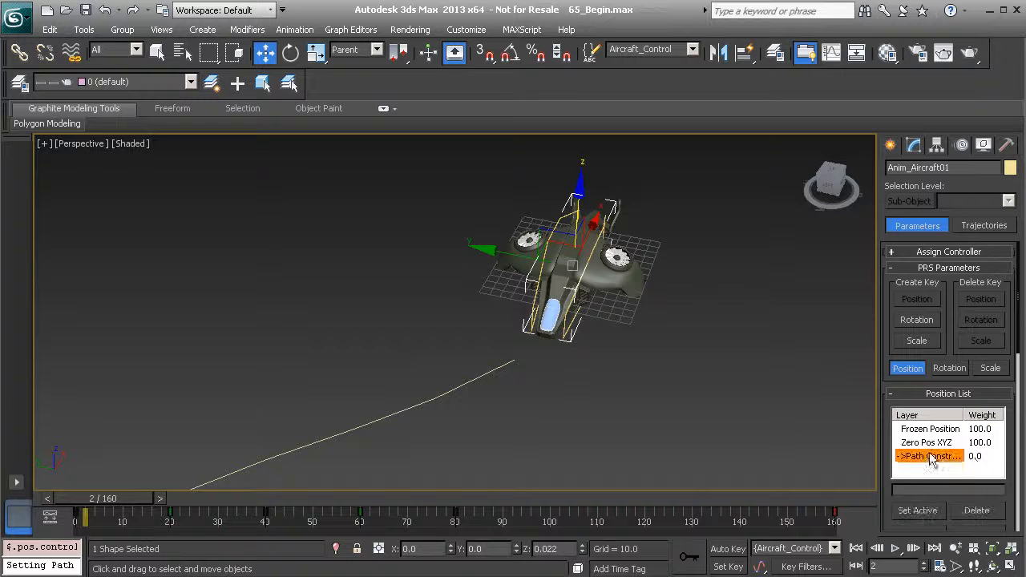
pyautogui.scroll(-5, 889, 424)
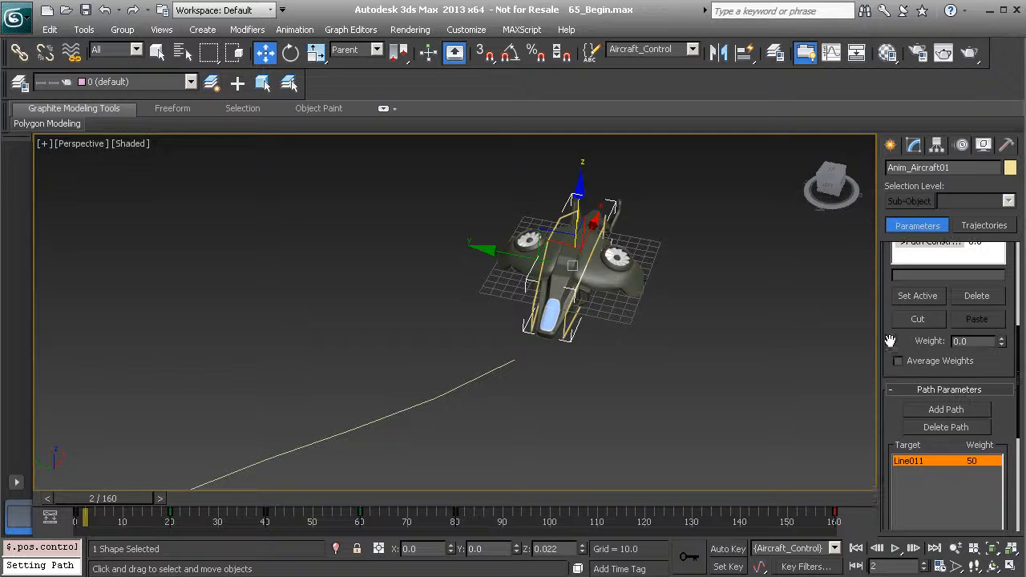
pyautogui.moveTo(882, 349); pyautogui.dragTo(882, 273)
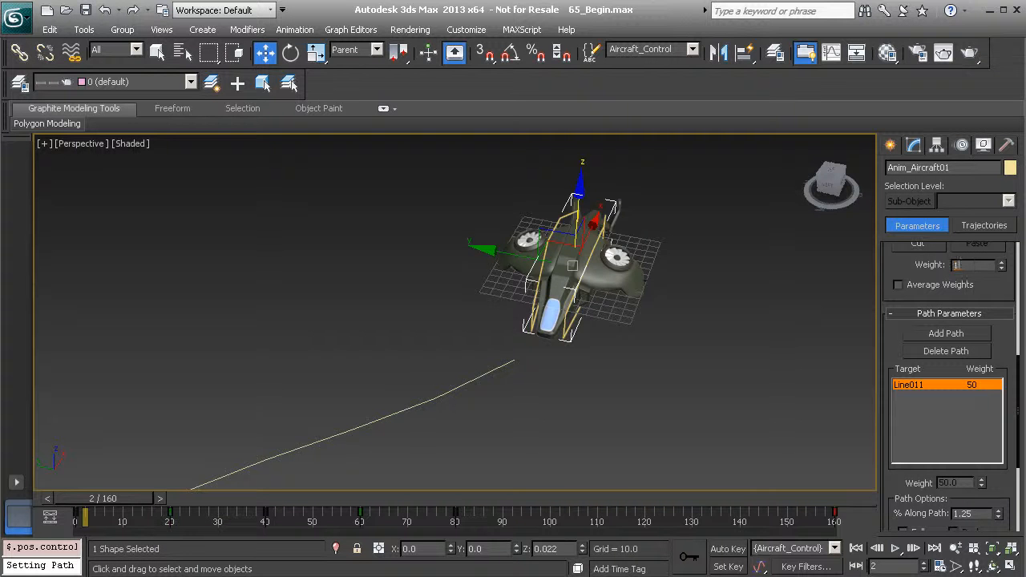
pyautogui.press('Return')
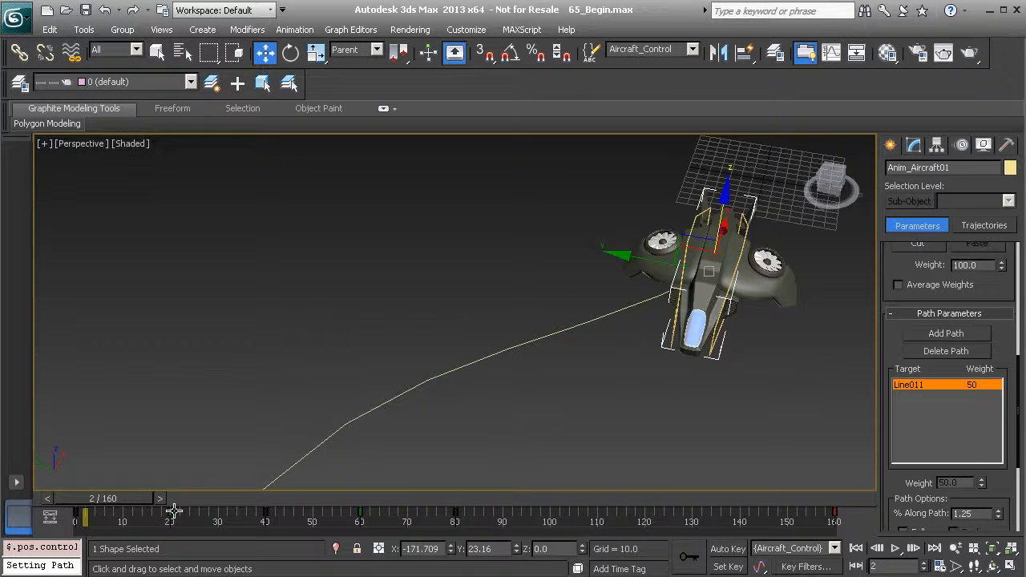
# Go back to frame 0 and enable Follow in the constraint's path options
pyautogui.moveTo(133, 500); pyautogui.dragTo(116, 526)
pyautogui.press('w')
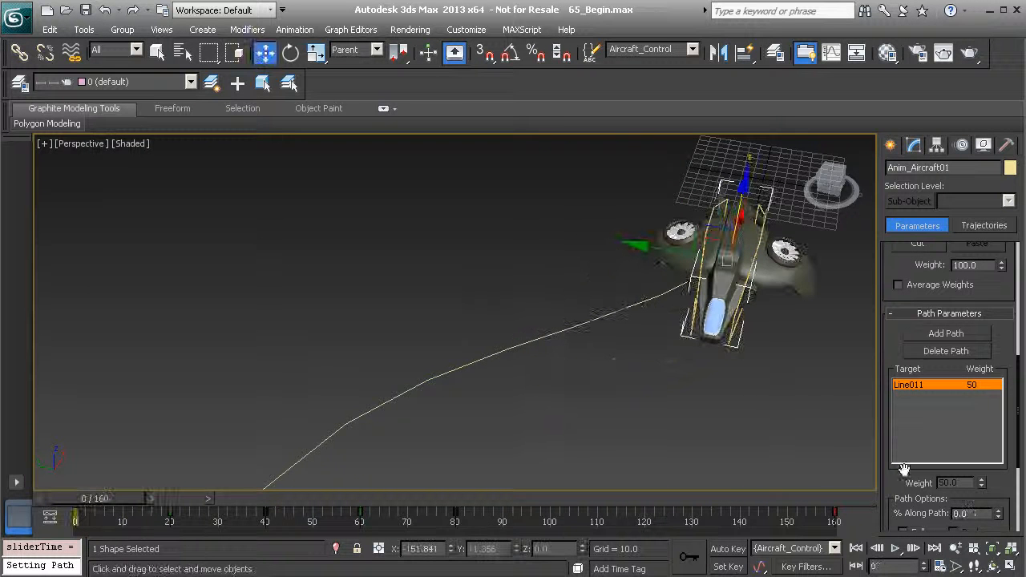
pyautogui.moveTo(885, 425); pyautogui.dragTo(882, 294)
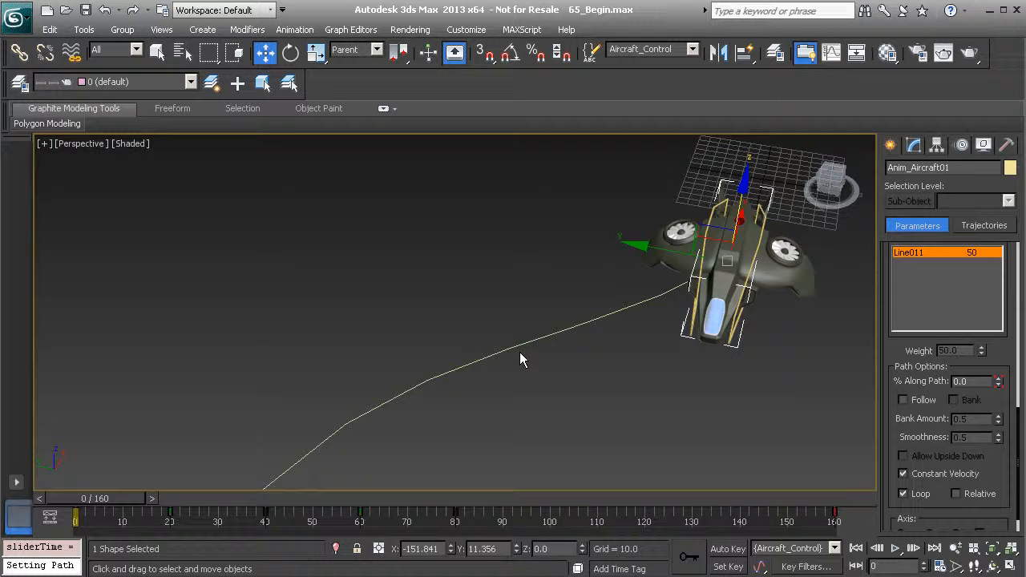
pyautogui.moveTo(895, 356); pyautogui.dragTo(884, 300)
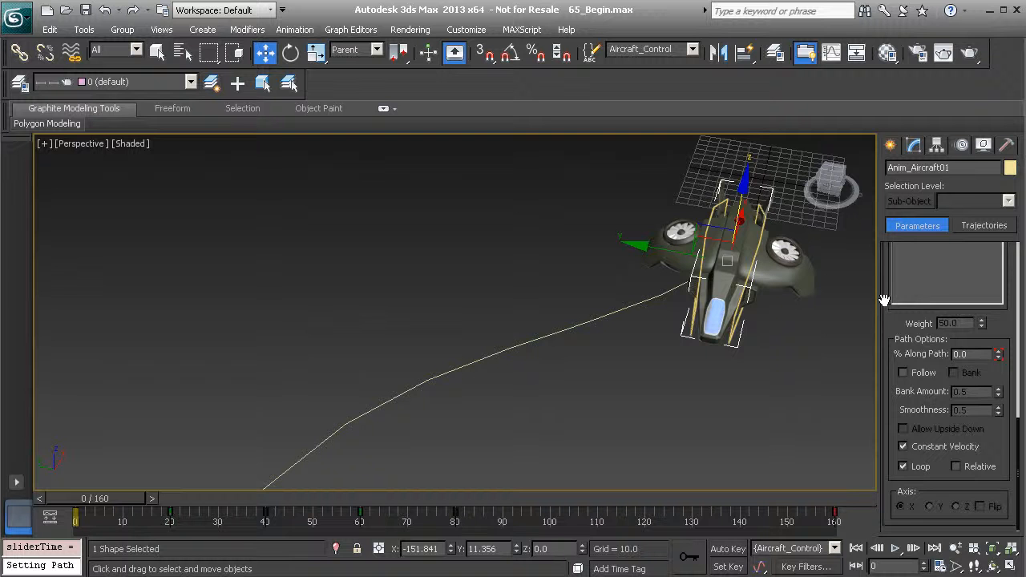
pyautogui.click(904, 373)
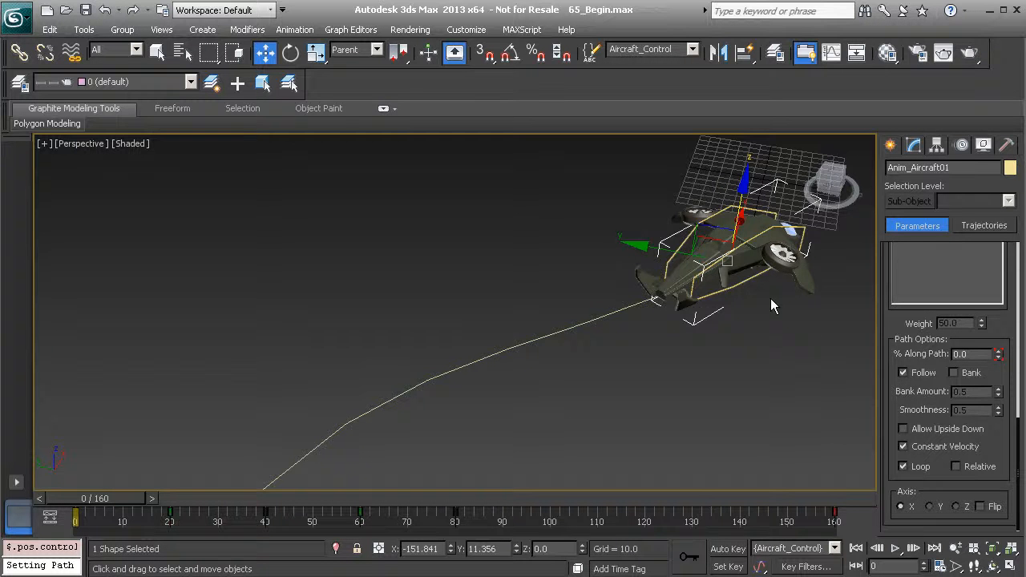
# Check the aircraft's heading at frame 44 and flip the path constraint's X axis
pyautogui.keyDown('ctrl'); pyautogui.keyDown('alt'); pyautogui.moveTo(462, 268); pyautogui.dragTo(455, 497, button='middle'); pyautogui.keyUp('alt'); pyautogui.keyUp('ctrl')
pyautogui.moveTo(387, 444); pyautogui.dragTo(481, 353, button='middle')
pyautogui.moveTo(118, 499); pyautogui.dragTo(289, 528)
pyautogui.press('w')
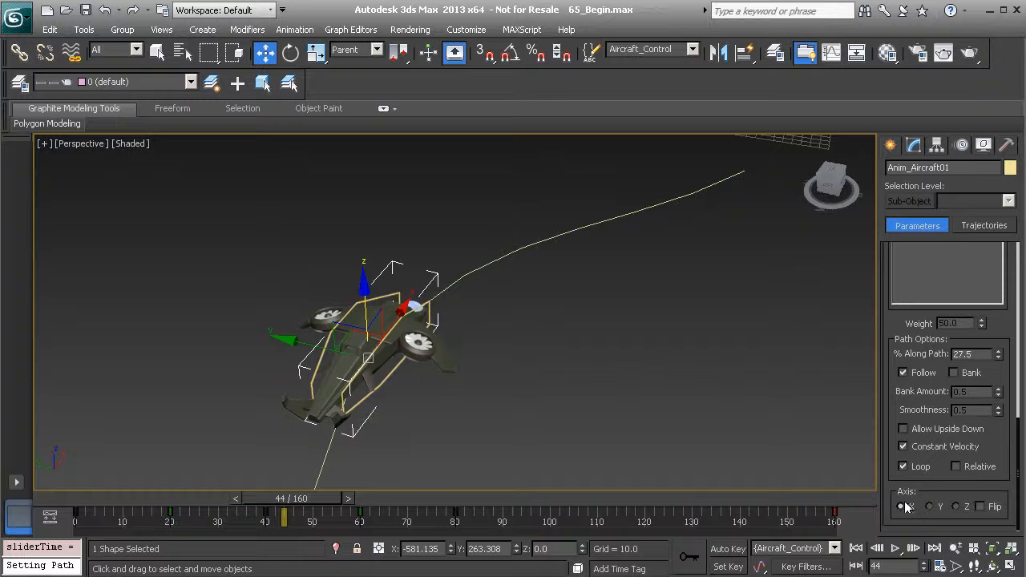
pyautogui.click(979, 507)
# Play the animation from the start to check that the aircraft flies nose-first along the path
pyautogui.moveTo(292, 516); pyautogui.dragTo(80, 516)
pyautogui.click(895, 549)
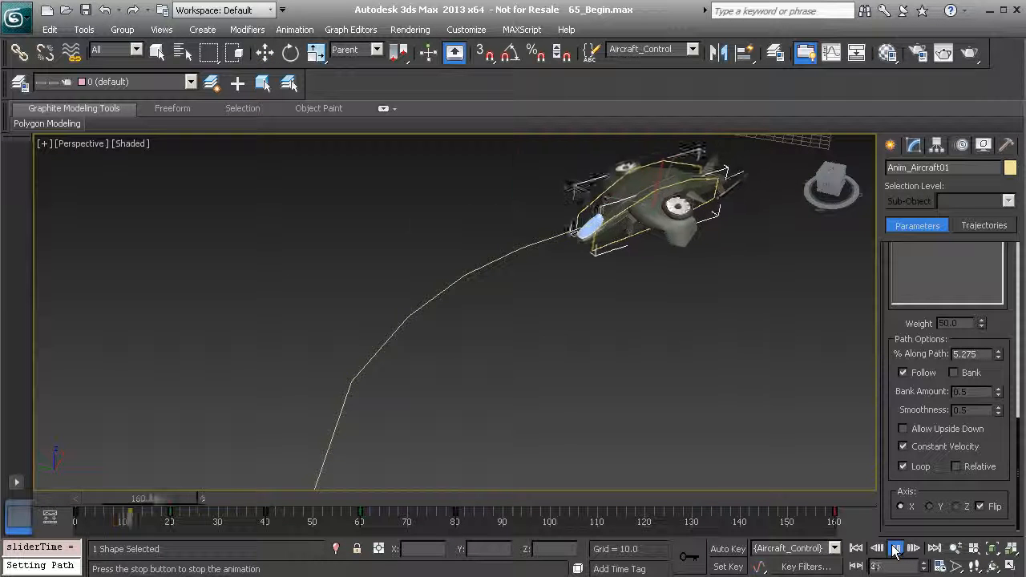
pyautogui.click(895, 549)
pyautogui.scroll(-5, 509, 328)
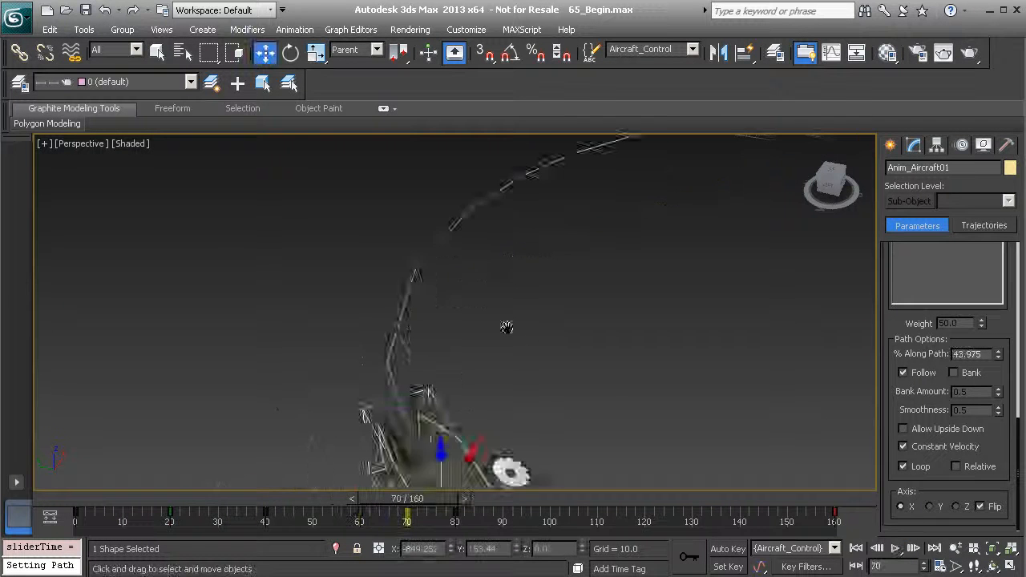
pyautogui.click(895, 549)
pyautogui.click(898, 550)
# Go to frame 90 and turn on Auto Key for the aircraft's control object
pyautogui.moveTo(627, 485)
pyautogui.keyDown('alt'); pyautogui.mouseDown(button='middle')
pyautogui.moveTo(618, 466)
pyautogui.moveTo(622, 480)
pyautogui.mouseUp(button='middle'); pyautogui.keyUp('alt')
pyautogui.moveTo(579, 281); pyautogui.dragTo(518, 205, button='middle')
pyautogui.scroll(5, 487, 311)
pyautogui.scroll(-3, 517, 282)
pyautogui.moveTo(530, 261); pyautogui.dragTo(509, 295, button='middle')
pyautogui.keyDown('alt'); pyautogui.moveTo(381, 303); pyautogui.dragTo(316, 325, button='middle'); pyautogui.keyUp('alt')
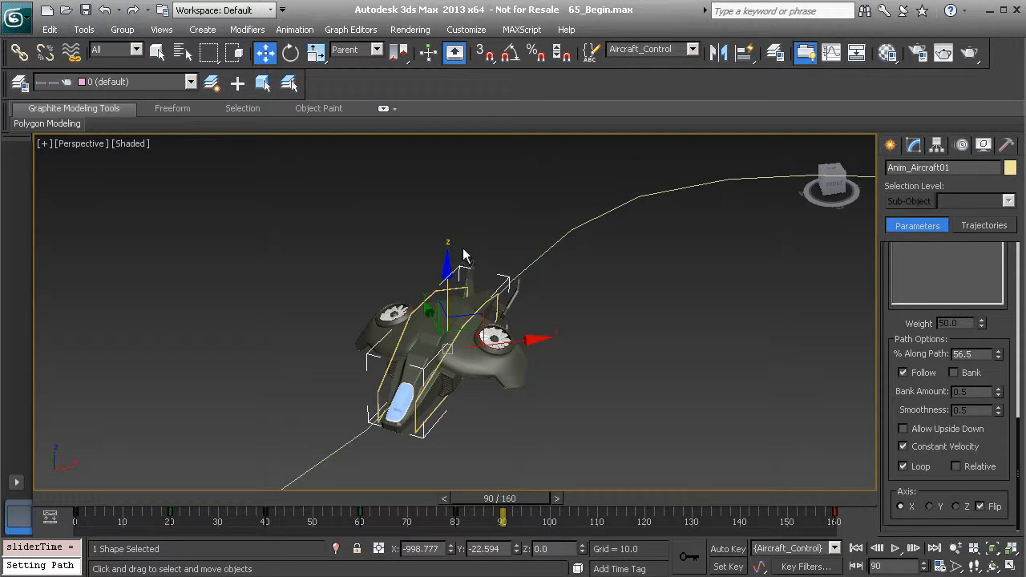
pyautogui.keyDown('alt'); pyautogui.moveTo(517, 290); pyautogui.dragTo(496, 347, button='middle'); pyautogui.keyUp('alt')
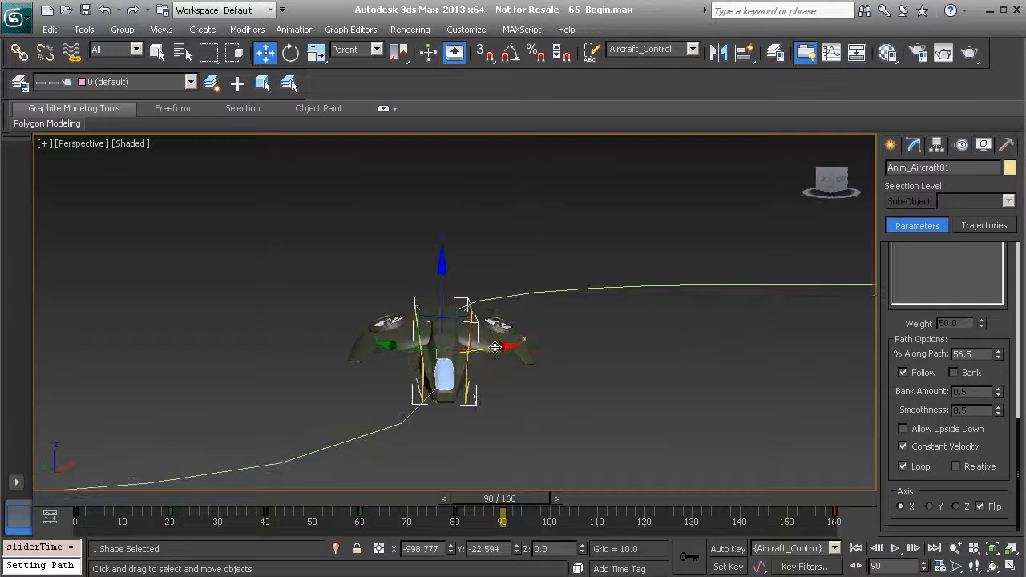
pyautogui.click(726, 549)
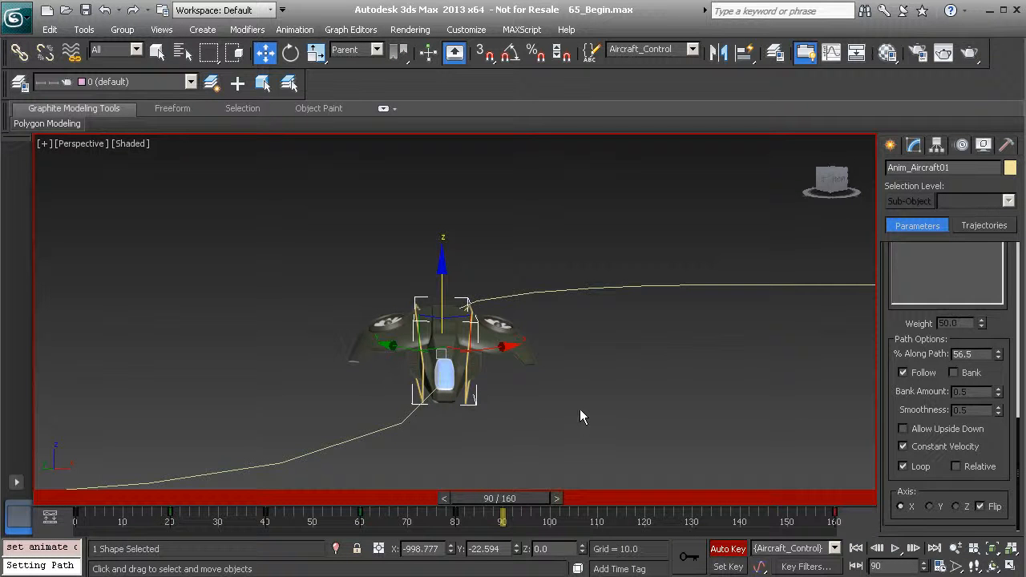
# Rotate the aircraft's control object at frame 96 to about 23.75 degrees on Y and -18.1 degrees on Z to bank it
pyautogui.press('e')
pyautogui.moveTo(519, 498); pyautogui.dragTo(545, 504)
pyautogui.moveTo(486, 354); pyautogui.dragTo(448, 314)
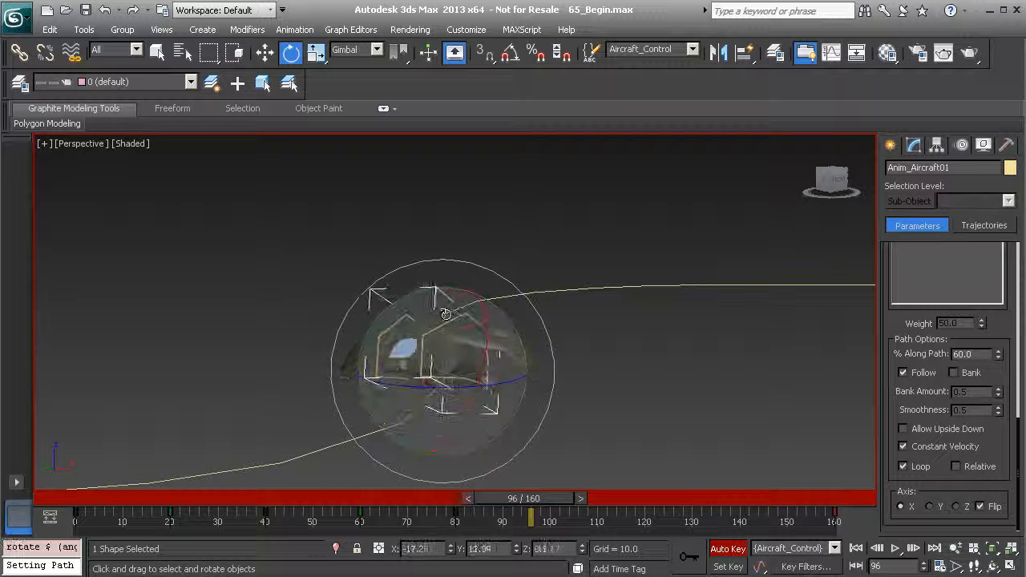
# Scrub between frames 96 and 117 to examine how the aircraft banks and tilts through the turn
pyautogui.moveTo(572, 502); pyautogui.dragTo(633, 523)
pyautogui.press('e')
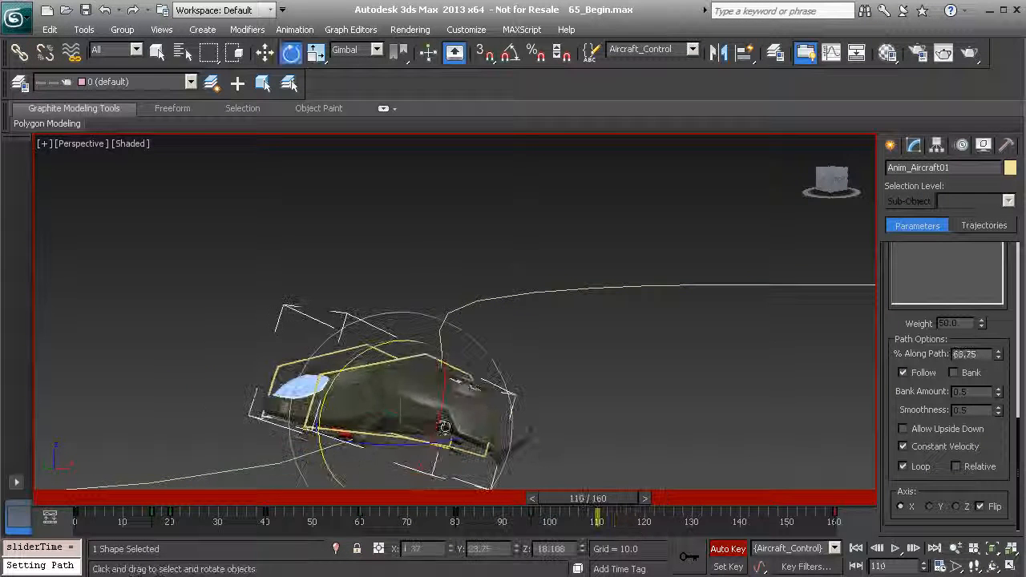
pyautogui.keyDown('alt'); pyautogui.moveTo(337, 405); pyautogui.dragTo(392, 393, button='middle'); pyautogui.keyUp('alt')
pyautogui.moveTo(621, 499)
pyautogui.mouseDown()
pyautogui.moveTo(645, 501)
pyautogui.moveTo(438, 497)
pyautogui.moveTo(622, 499)
pyautogui.mouseUp()
pyautogui.press('e')
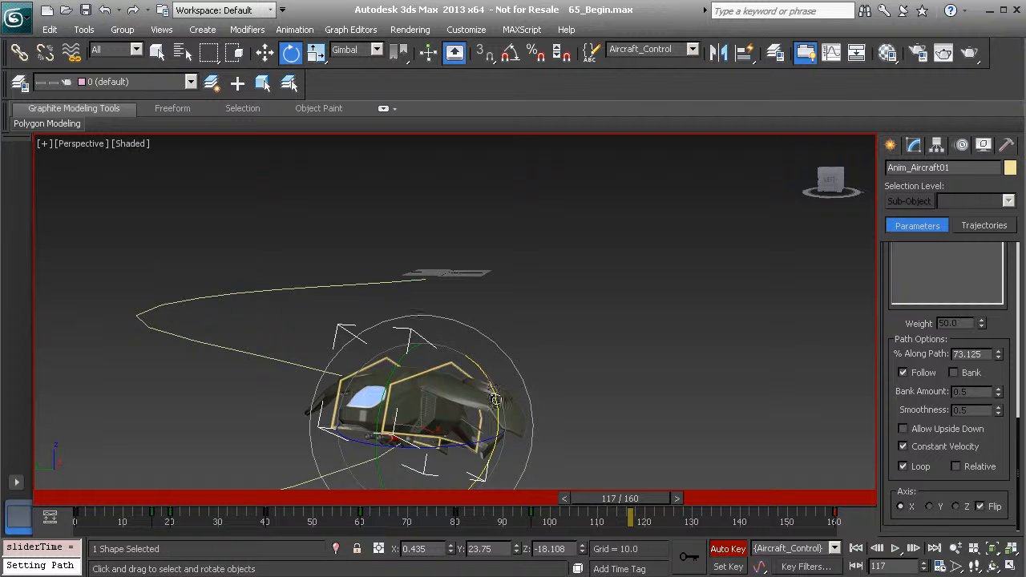
pyautogui.moveTo(629, 497); pyautogui.dragTo(602, 495)
pyautogui.press('e')
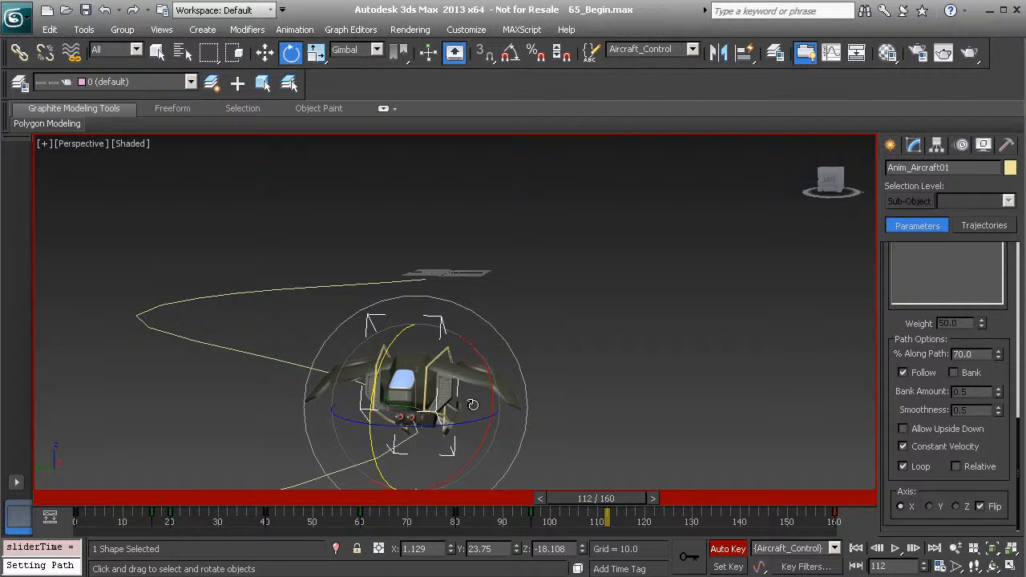
pyautogui.moveTo(603, 499)
pyautogui.mouseDown()
pyautogui.moveTo(561, 495)
pyautogui.moveTo(591, 495)
pyautogui.mouseUp()
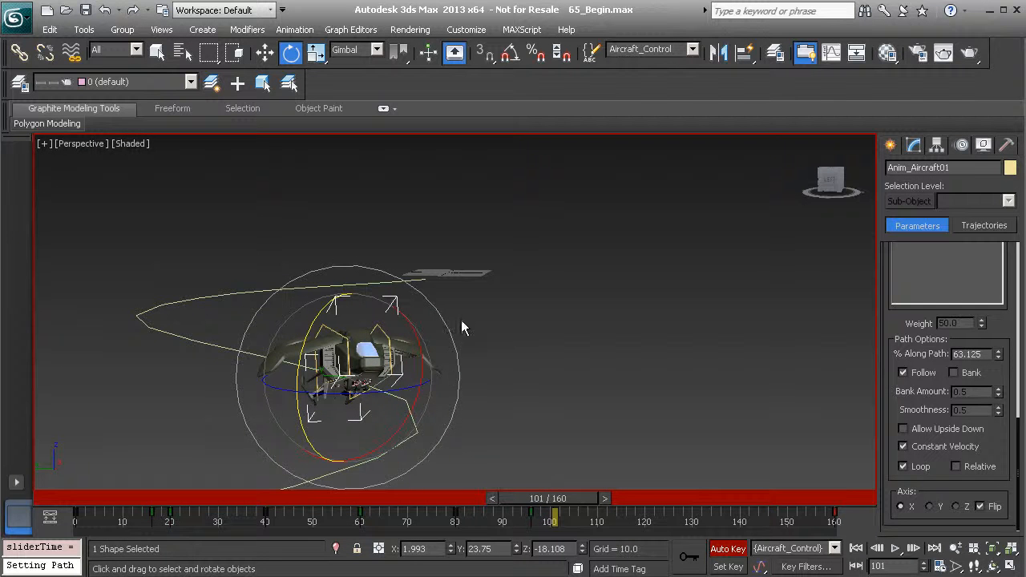
# Open the Curve Editor and isolate the X Rotation curve under Zero Euler XYZ
pyautogui.rightClick(522, 287)
pyautogui.click(588, 389)
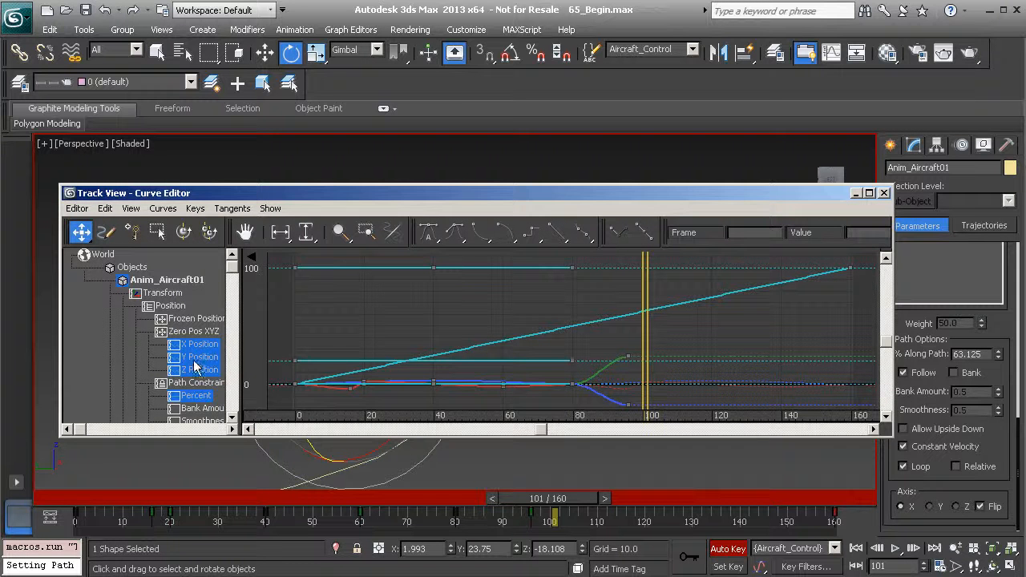
pyautogui.moveTo(233, 271); pyautogui.dragTo(225, 331)
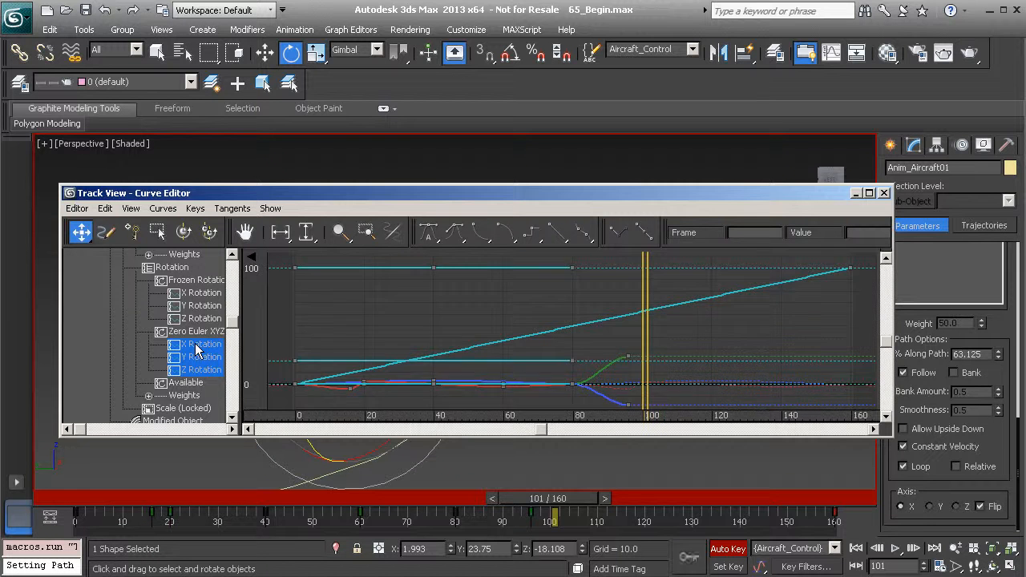
pyautogui.click(201, 348)
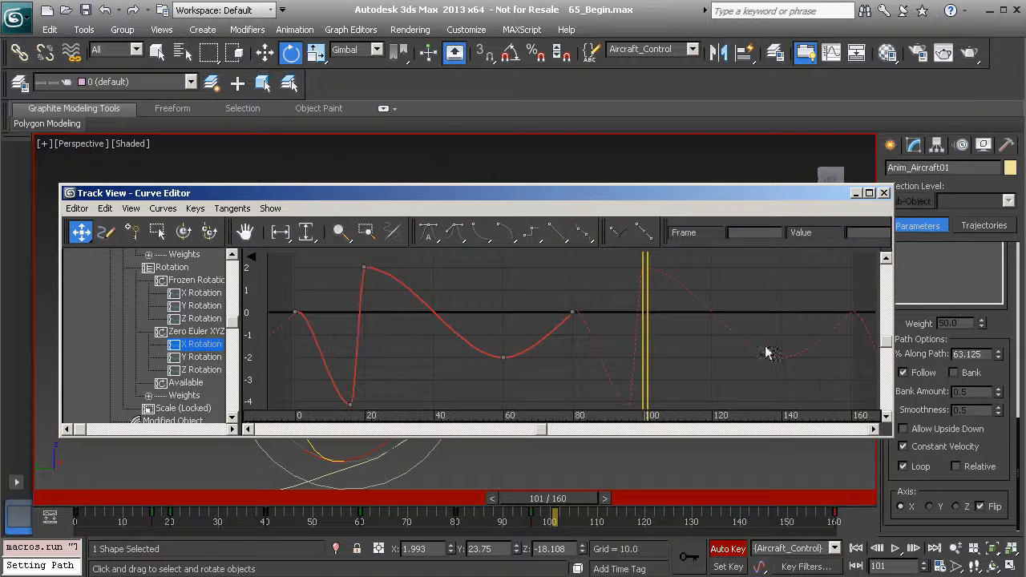
pyautogui.moveTo(422, 321); pyautogui.dragTo(461, 324, button='middle')
pyautogui.scroll(-2, 605, 297)
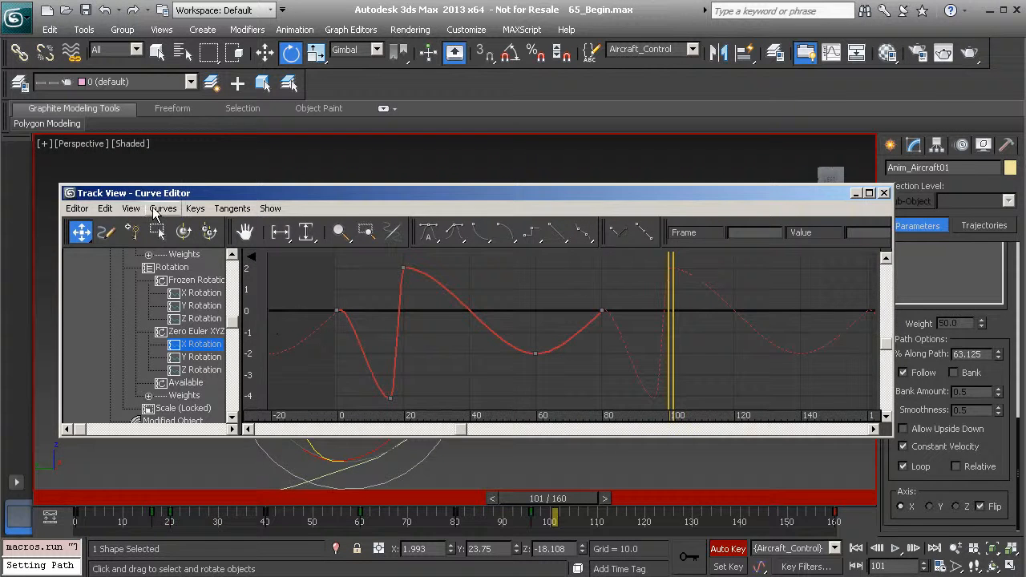
# Set the X Rotation curve's out-of-range type to Constant and close the Curve Editor
pyautogui.click(162, 209)
pyautogui.moveTo(107, 210)
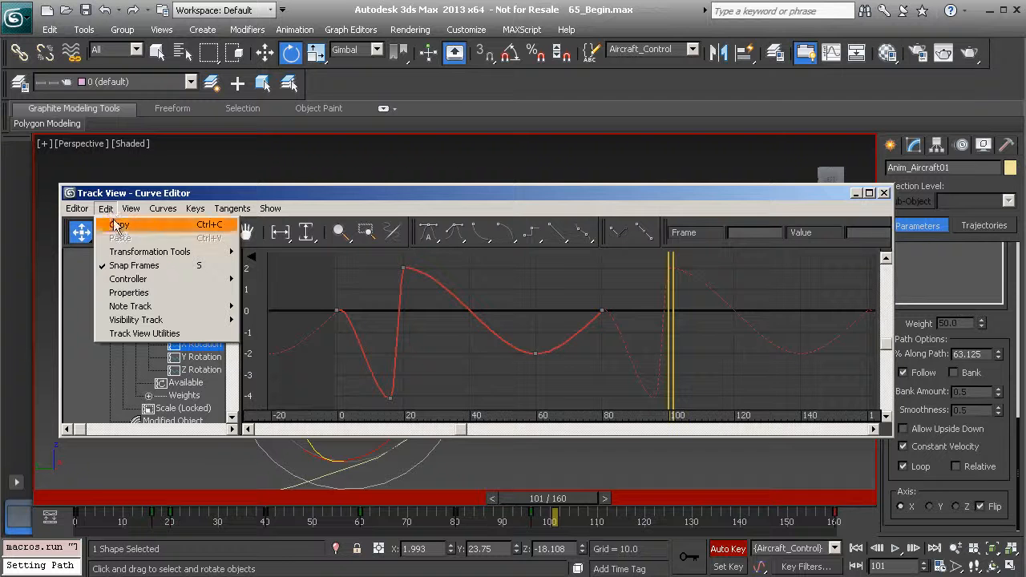
pyautogui.moveTo(142, 255)
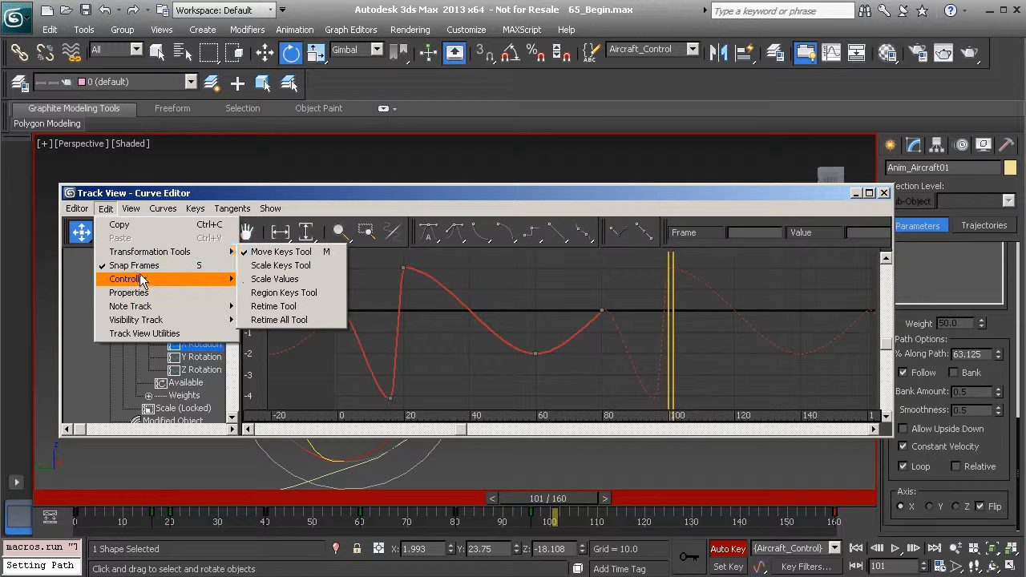
pyautogui.moveTo(142, 279)
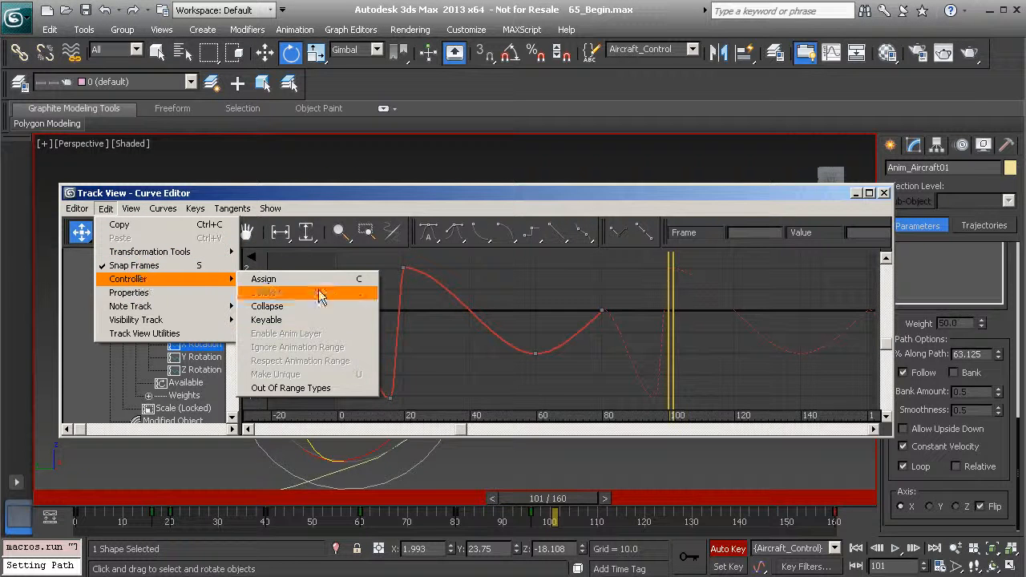
pyautogui.click(310, 388)
pyautogui.click(100, 273)
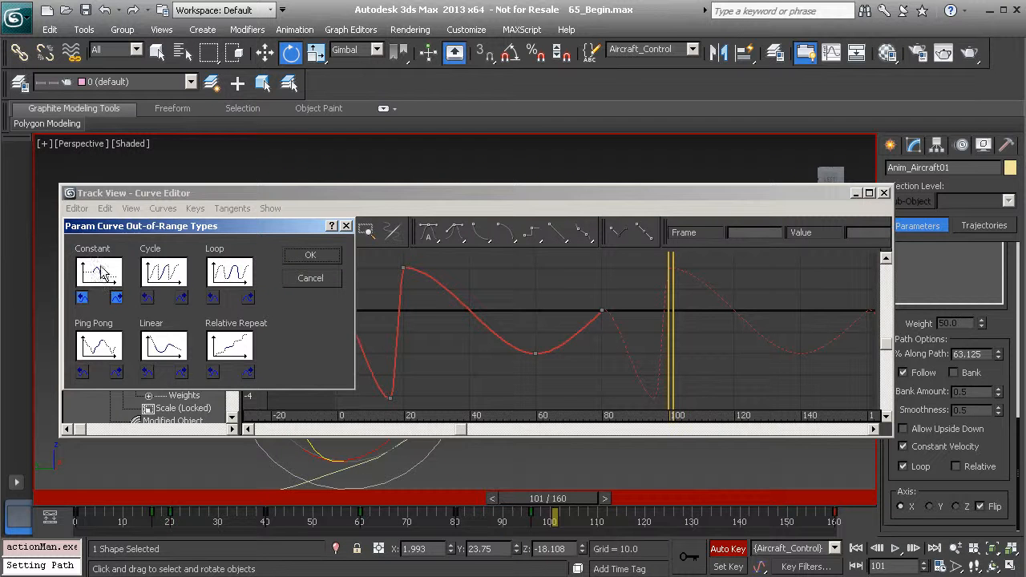
pyautogui.click(301, 255)
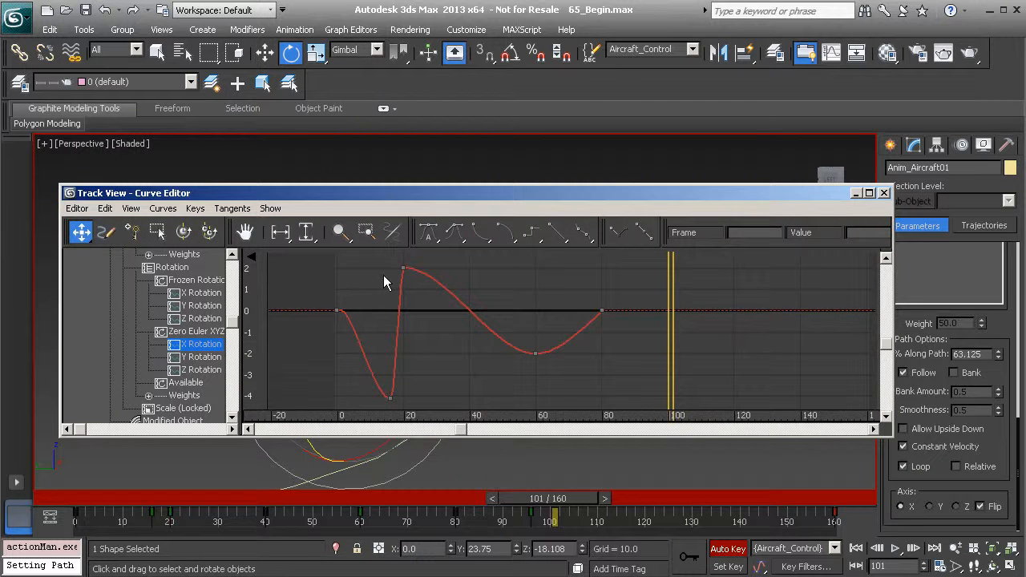
pyautogui.click(885, 195)
# Scrub through the second turn and back to frame 96 to check the aircraft's bank
pyautogui.moveTo(555, 499)
pyautogui.mouseDown()
pyautogui.moveTo(634, 500)
pyautogui.moveTo(553, 498)
pyautogui.mouseUp()
pyautogui.moveTo(592, 498)
pyautogui.mouseDown()
pyautogui.moveTo(635, 498)
pyautogui.moveTo(602, 498)
pyautogui.mouseUp()
pyautogui.moveTo(458, 324)
pyautogui.mouseDown(button='middle')
pyautogui.moveTo(497, 320)
pyautogui.moveTo(473, 322)
pyautogui.mouseUp(button='middle')
pyautogui.moveTo(620, 500); pyautogui.dragTo(557, 497)
pyautogui.press('e')
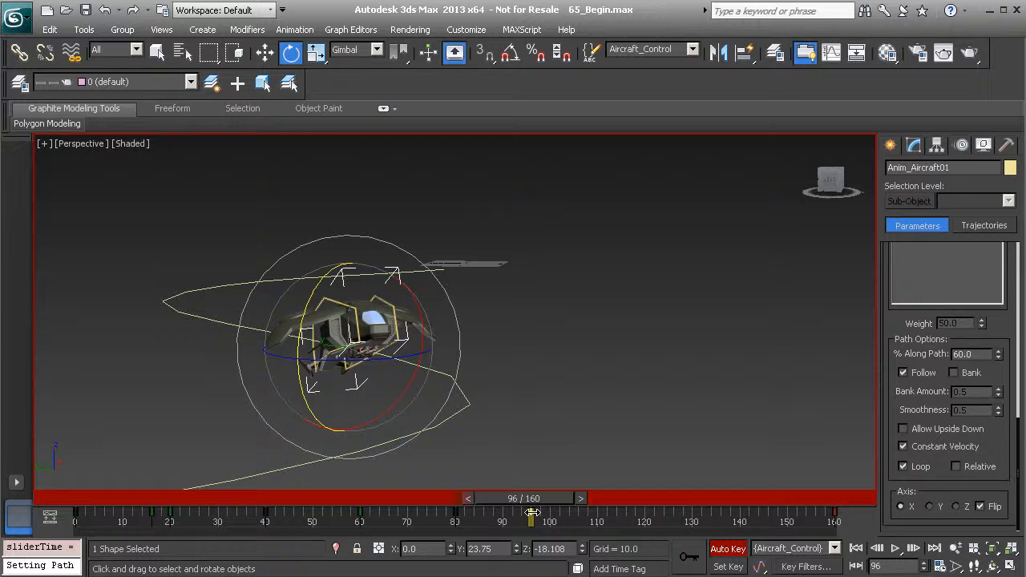
# Remove the aircraft's manual bank rotation key at frame 96 and go back to frame 74
pyautogui.press('Delete')
pyautogui.moveTo(548, 496)
pyautogui.mouseDown()
pyautogui.moveTo(367, 495)
pyautogui.moveTo(557, 495)
pyautogui.moveTo(520, 513)
pyautogui.moveTo(559, 500)
pyautogui.mouseUp()
pyautogui.hotkey('ctrl', 'z')
pyautogui.press('e')
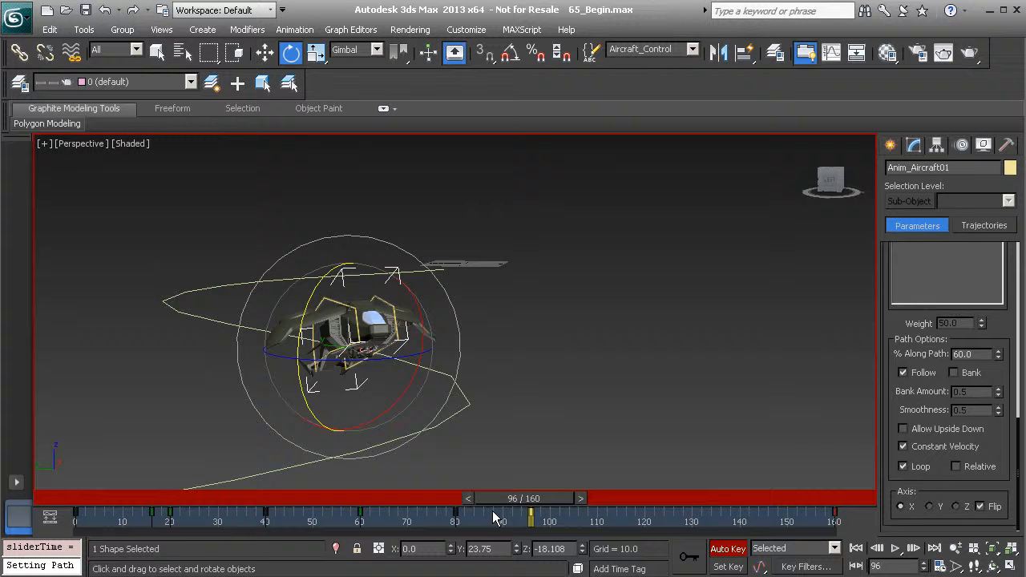
pyautogui.moveTo(547, 497); pyautogui.dragTo(688, 498)
pyautogui.moveTo(708, 559); pyautogui.dragTo(444, 530)
pyautogui.press('e')
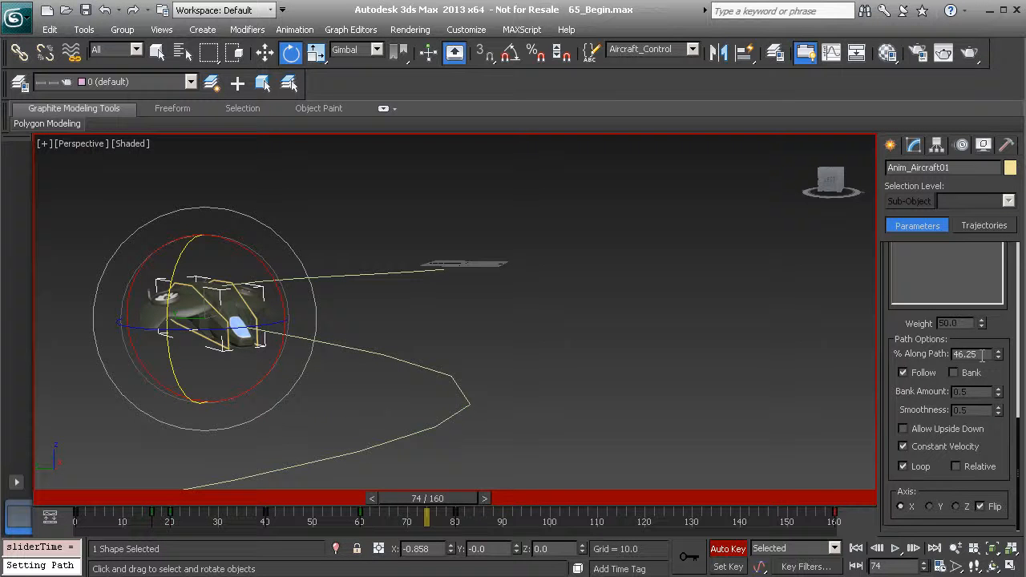
# Enable Bank in the path options and set the Bank Amount to 3 at frame 70
pyautogui.click(953, 372)
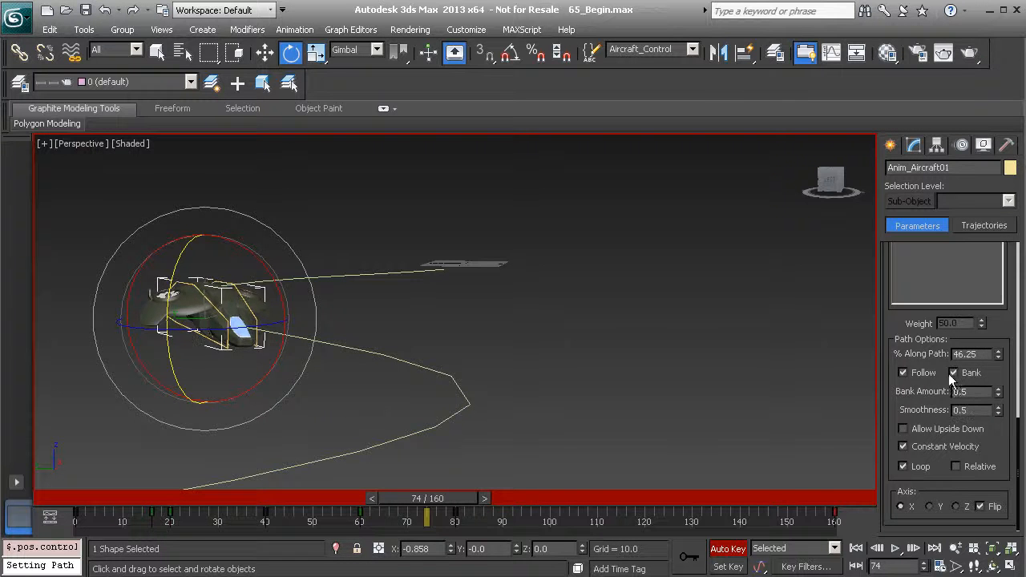
pyautogui.moveTo(391, 503)
pyautogui.mouseDown()
pyautogui.moveTo(419, 496)
pyautogui.moveTo(174, 489)
pyautogui.moveTo(360, 516)
pyautogui.moveTo(369, 501)
pyautogui.moveTo(218, 501)
pyautogui.moveTo(407, 501)
pyautogui.mouseUp()
pyautogui.press('e')
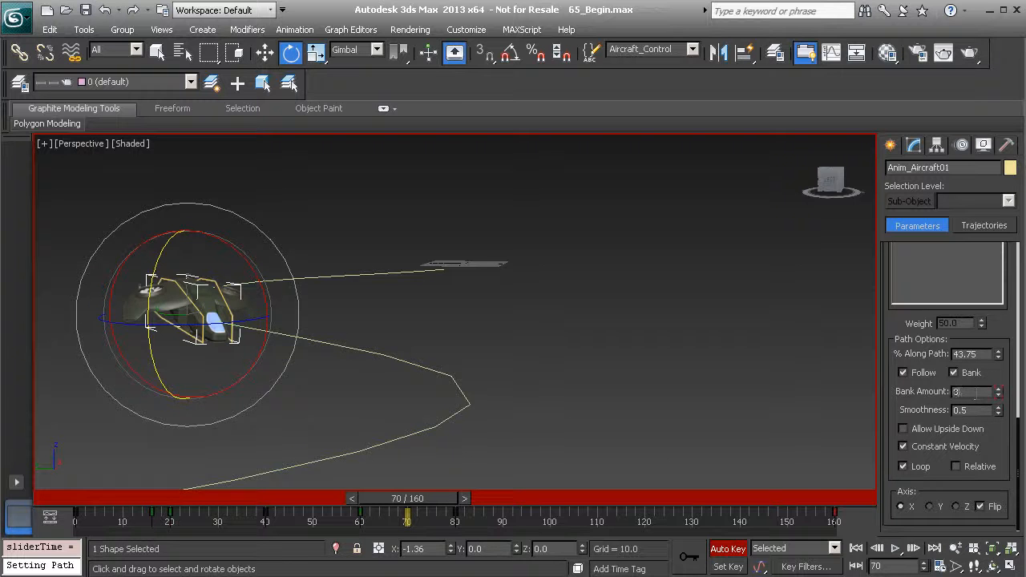
pyautogui.press('Return')
# Play the animation from frame 0 to check the automatic banking along the path
pyautogui.moveTo(438, 498); pyautogui.dragTo(99, 496)
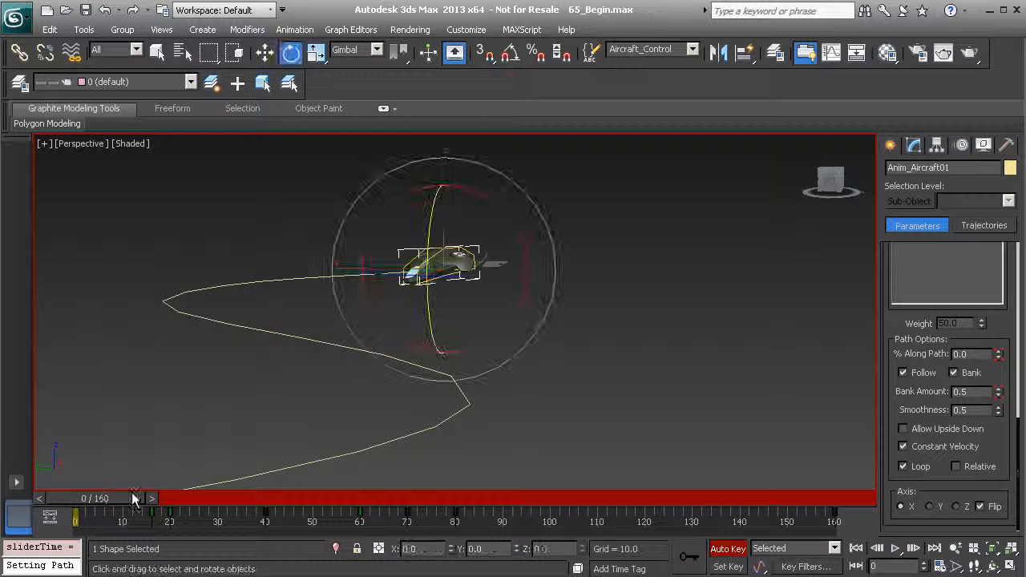
pyautogui.click(898, 552)
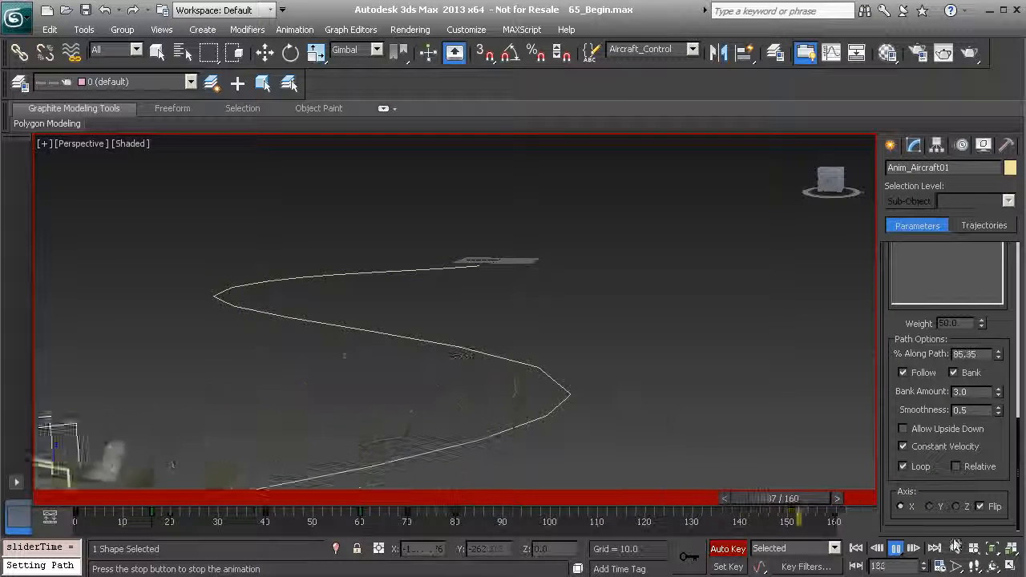
pyautogui.click(897, 551)
# Try a banking Smoothness of 1 at frame 112 with Auto Key on, and undo the change
pyautogui.moveTo(510, 505); pyautogui.dragTo(604, 522)
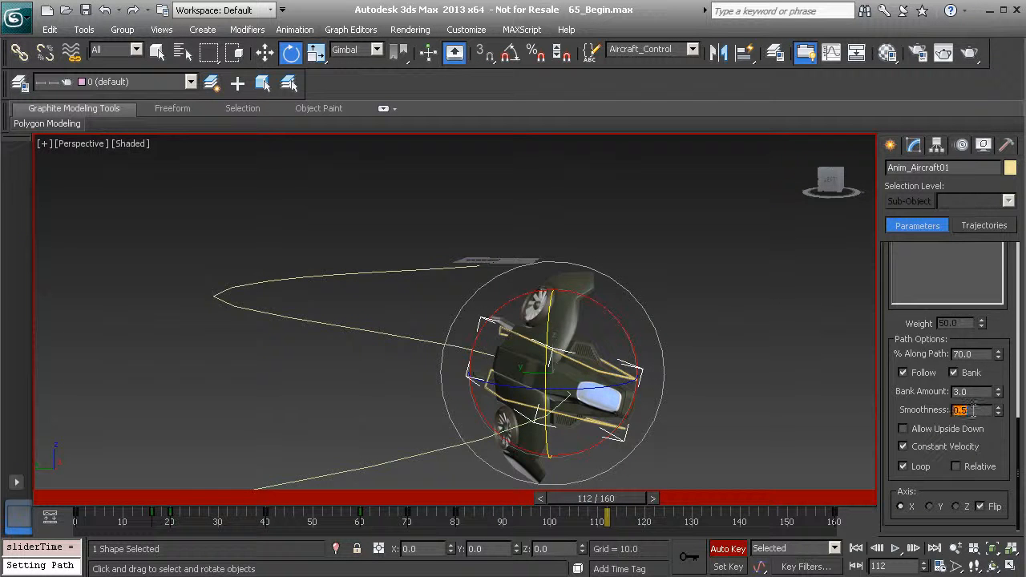
pyautogui.write('1')
pyautogui.press('Return')
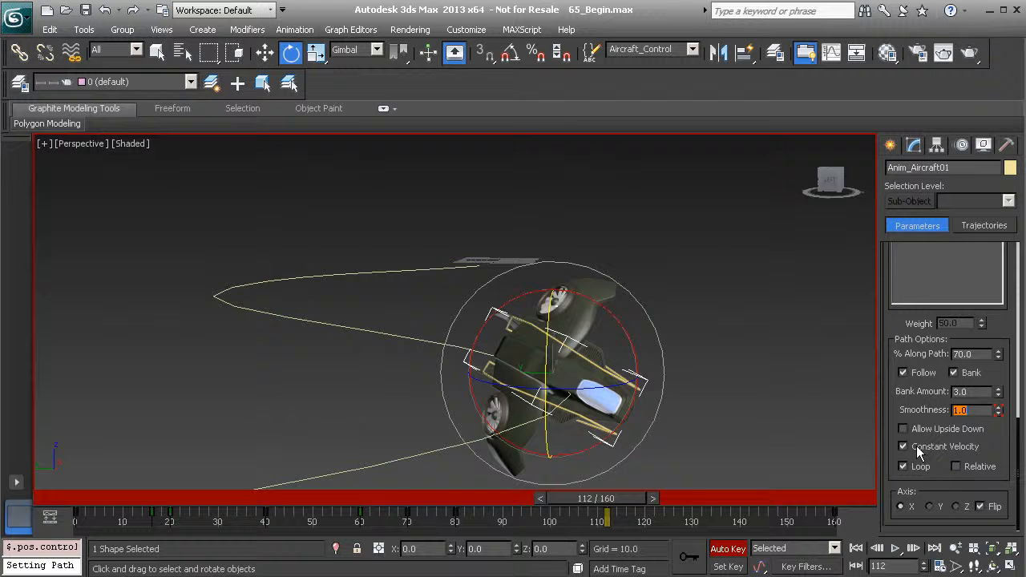
pyautogui.click(689, 224)
pyautogui.hotkey('ctrl', 'z')
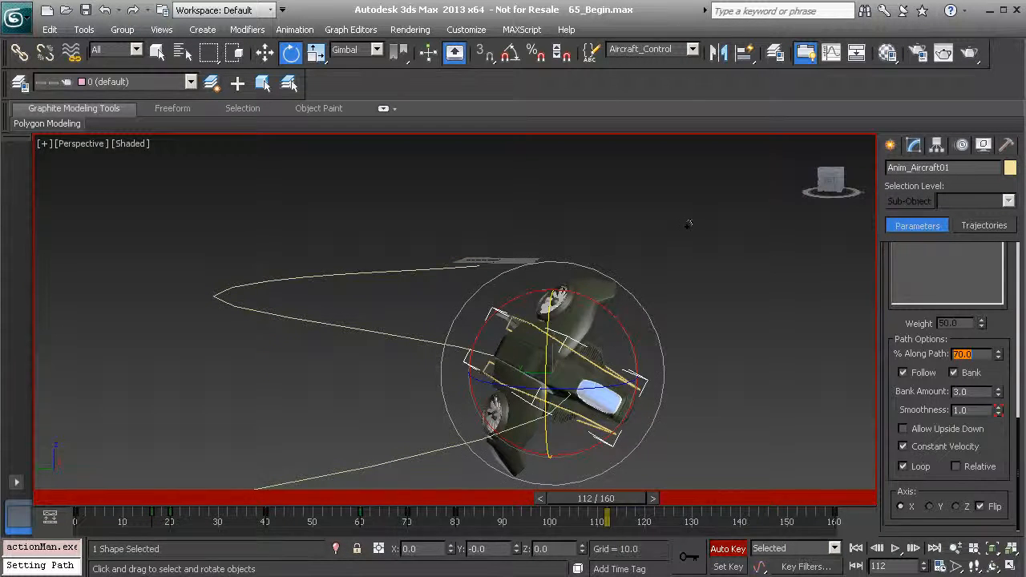
pyautogui.moveTo(613, 499)
pyautogui.mouseDown()
pyautogui.moveTo(610, 509)
pyautogui.moveTo(640, 498)
pyautogui.moveTo(632, 502)
pyautogui.mouseUp()
pyautogui.press('e')
# Turn off Auto Key and set the path constraint's Smoothness to 1 at frame 111
pyautogui.click(726, 548)
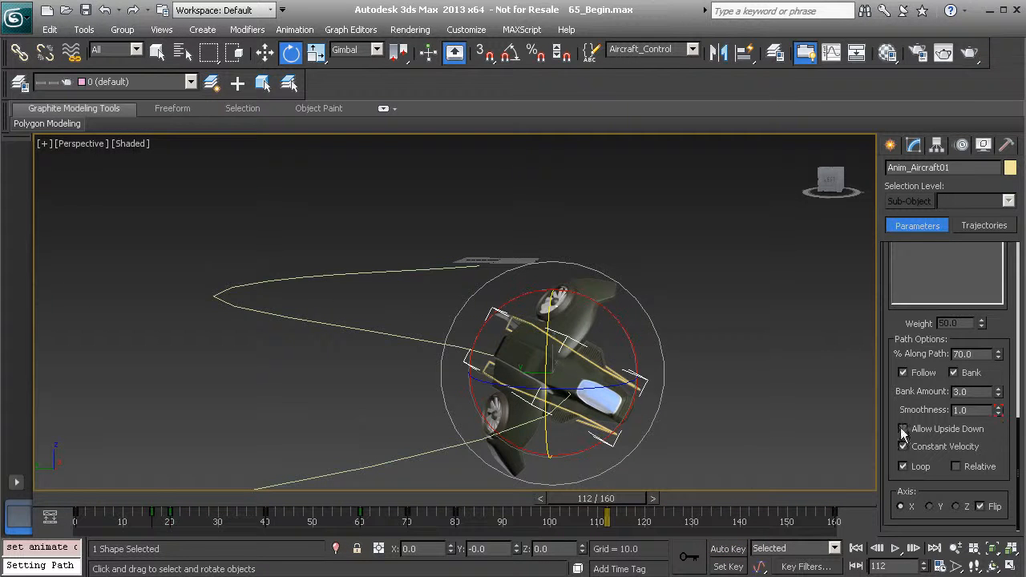
pyautogui.moveTo(639, 501); pyautogui.dragTo(640, 527)
pyautogui.press('.')
pyautogui.press('e')
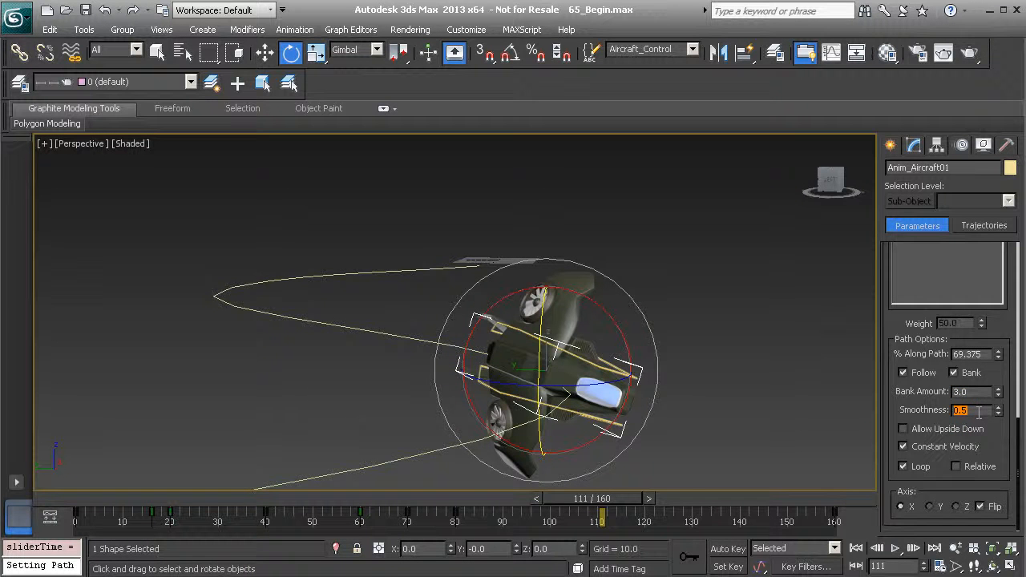
pyautogui.write('1')
pyautogui.press('Return')
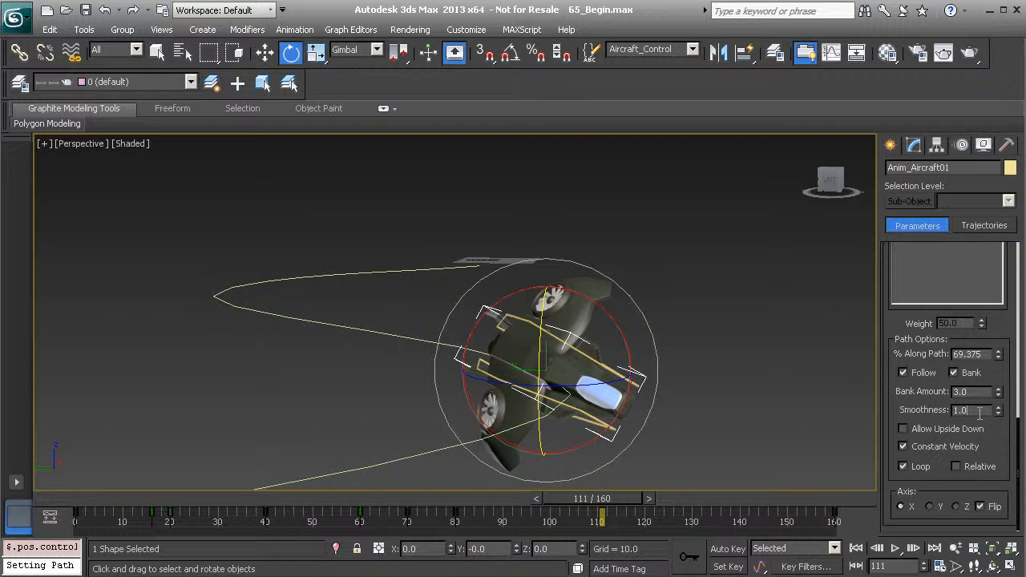
# Try a Smoothness of 10 and check the aircraft's bank up to frame 116
pyautogui.write('10')
pyautogui.press('Return')
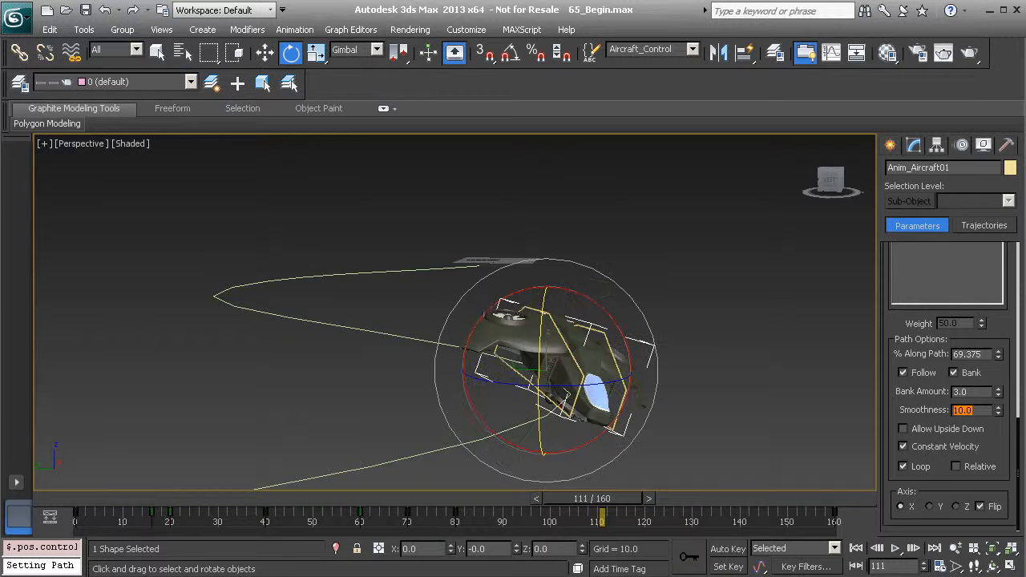
pyautogui.moveTo(596, 509); pyautogui.dragTo(659, 533)
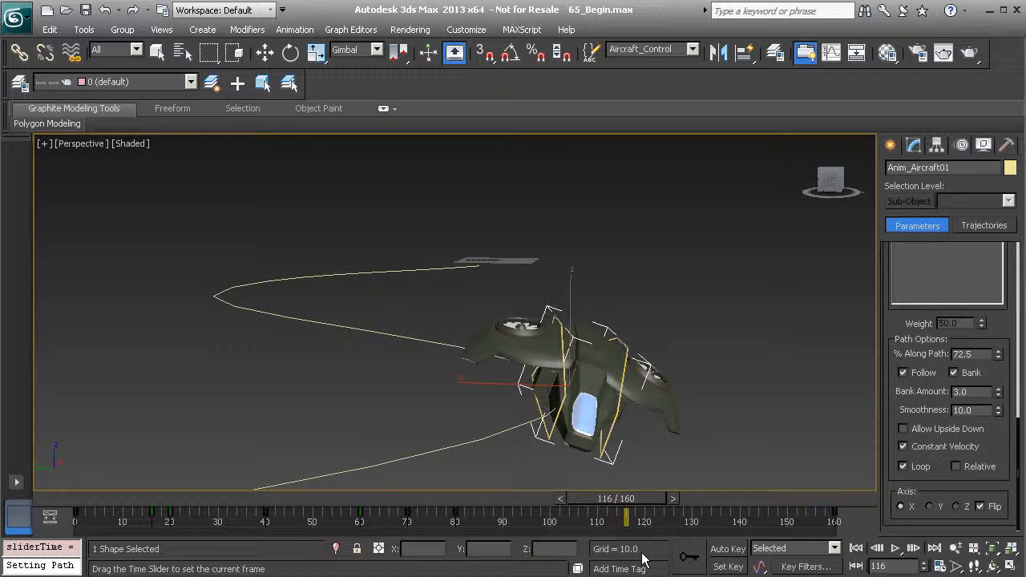
pyautogui.press('e')
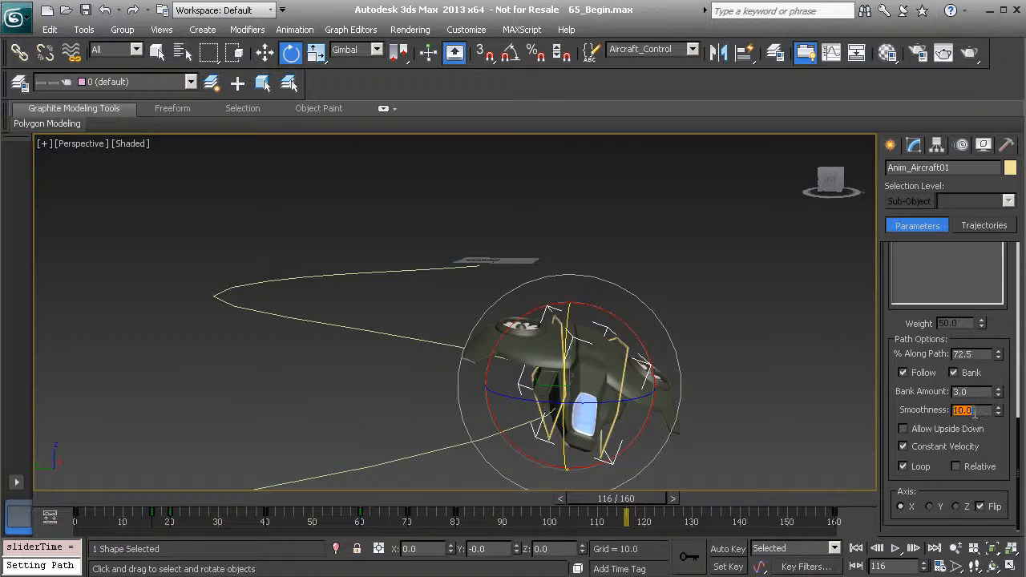
# Set the Smoothness back to 1 and return to frame 2 near the start of the animation
pyautogui.write('1')
pyautogui.press('Return')
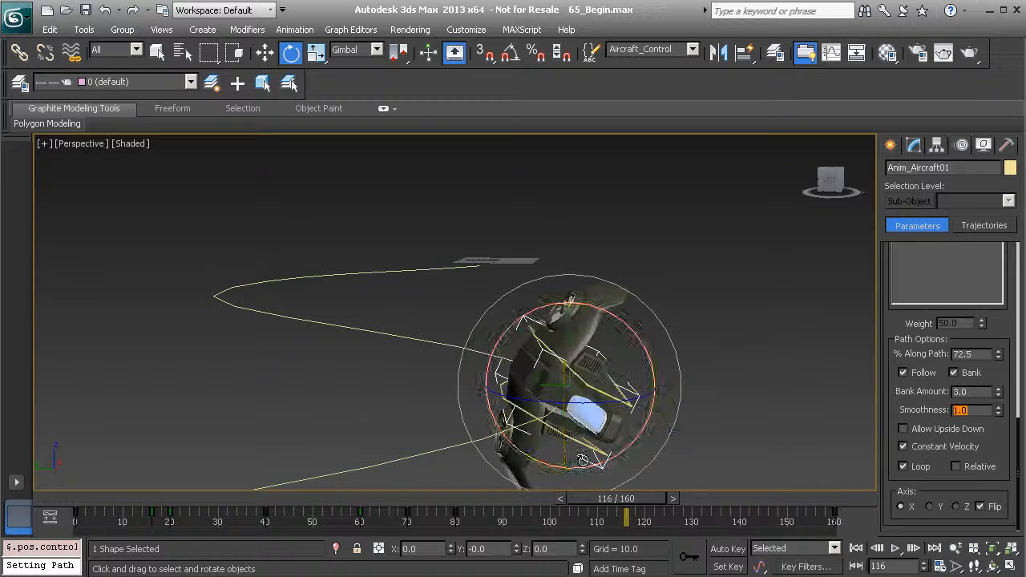
pyautogui.moveTo(652, 495); pyautogui.dragTo(138, 497)
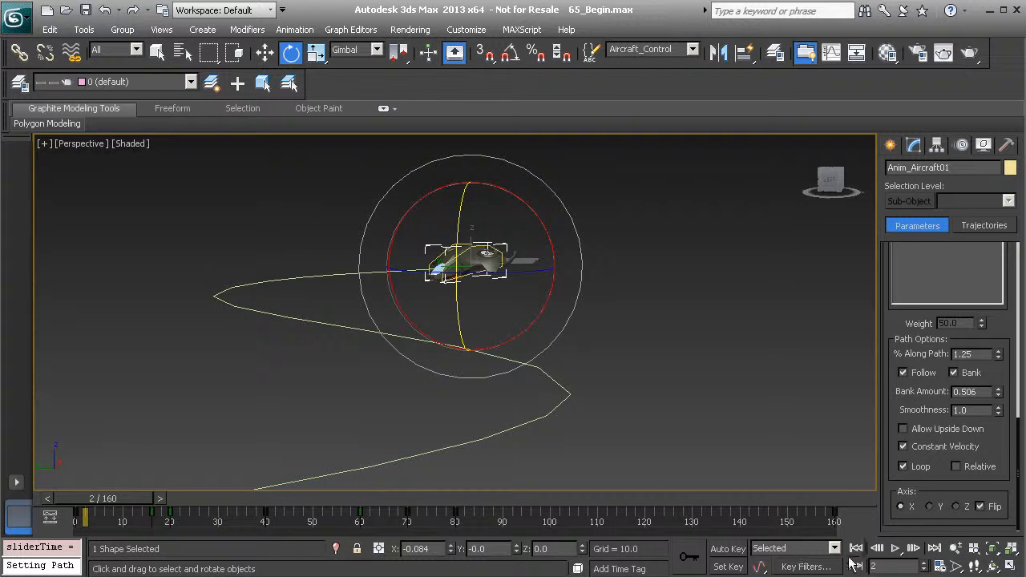
# Play the animation to check the aircraft's banking through the turns and scrub back to frame 106
pyautogui.click(894, 550)
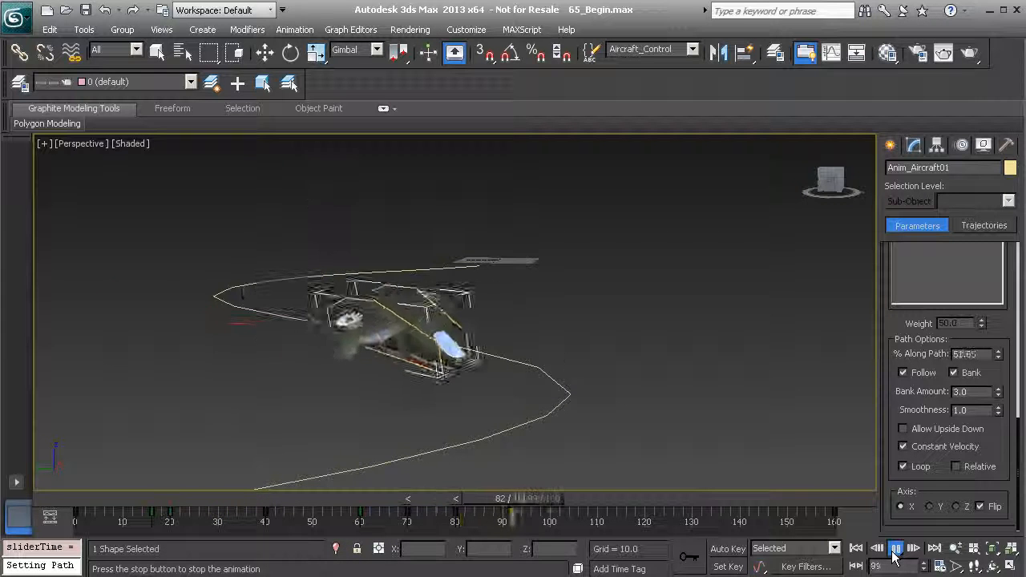
pyautogui.click(895, 550)
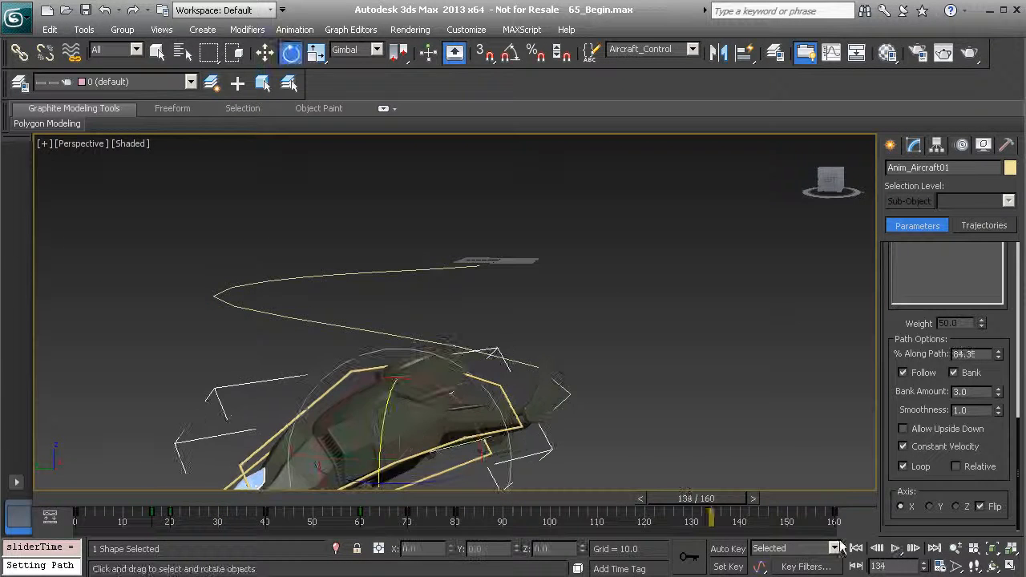
pyautogui.moveTo(726, 502); pyautogui.dragTo(569, 498)
pyautogui.press('e')
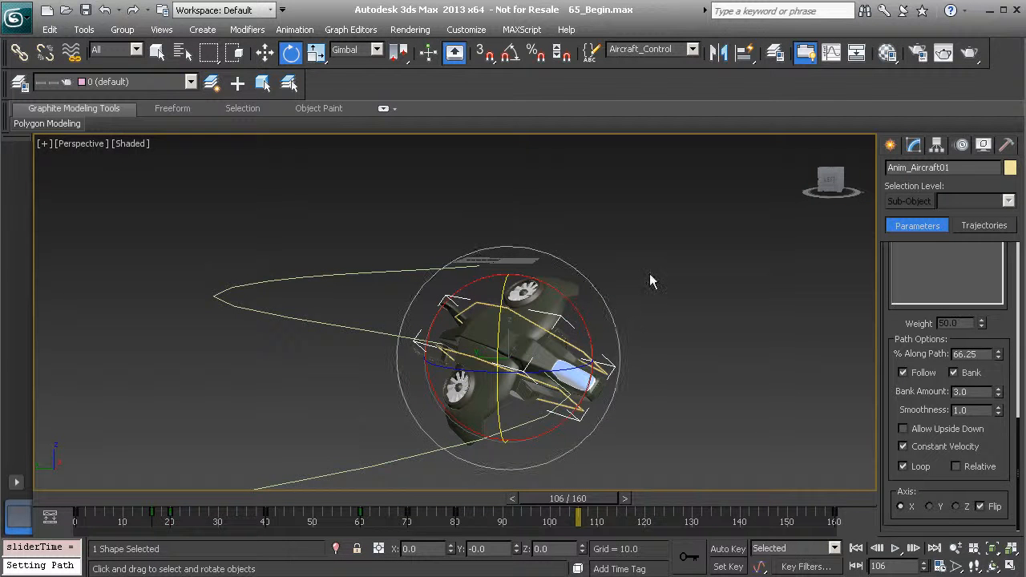
# Inspect the path constraint's Percent curve for the aircraft in the Curve Editor and close the editor
pyautogui.rightClick(674, 297)
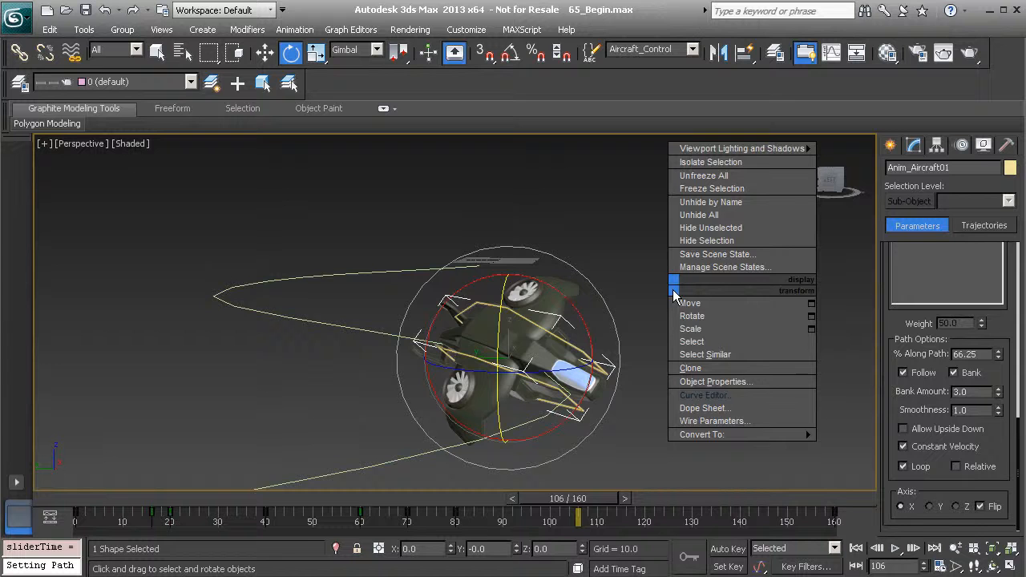
pyautogui.click(728, 405)
pyautogui.moveTo(390, 355); pyautogui.dragTo(401, 273, button='middle')
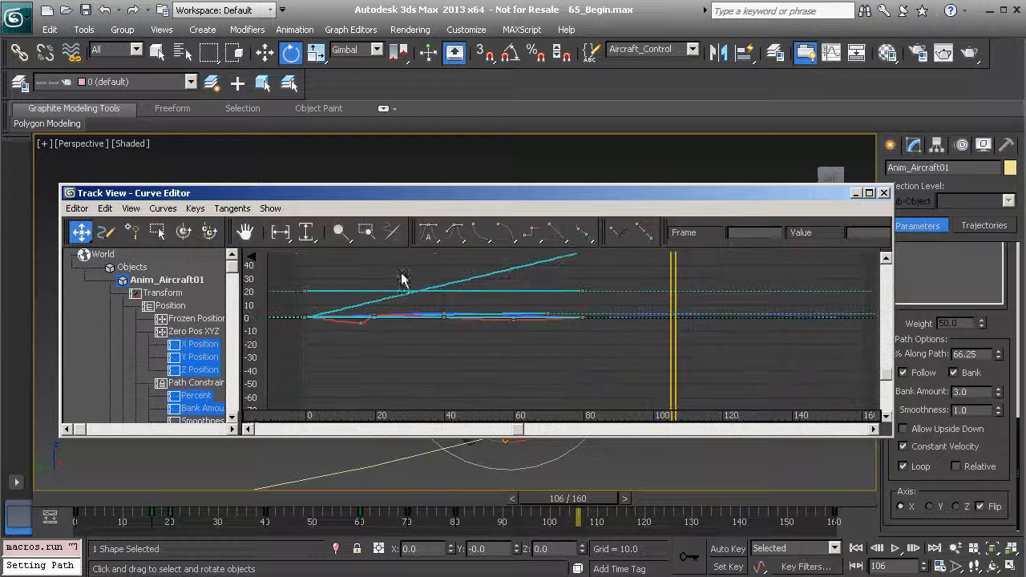
pyautogui.moveTo(124, 364); pyautogui.dragTo(91, 288)
pyautogui.click(163, 335)
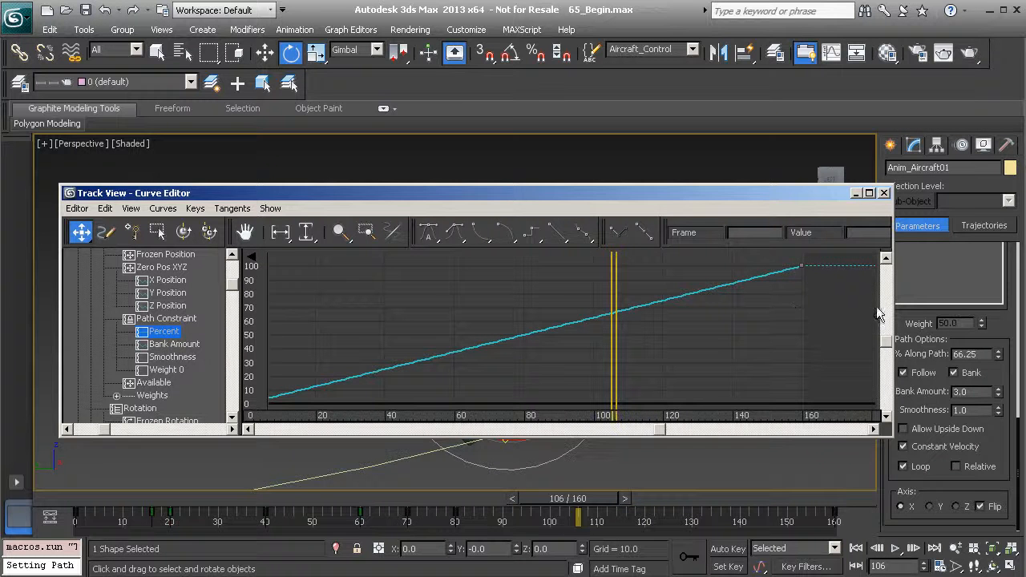
pyautogui.click(884, 193)
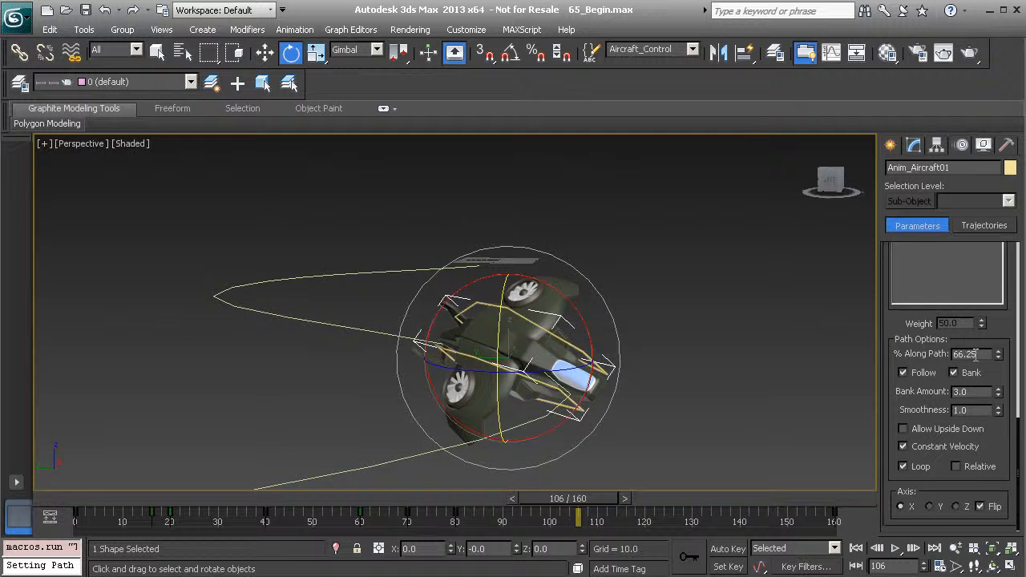
# Try lowering % Along Path to 58.25 at frame 106 with Auto Key off, and scrub back to frame 0
pyautogui.moveTo(999, 358); pyautogui.dragTo(1002, 366)
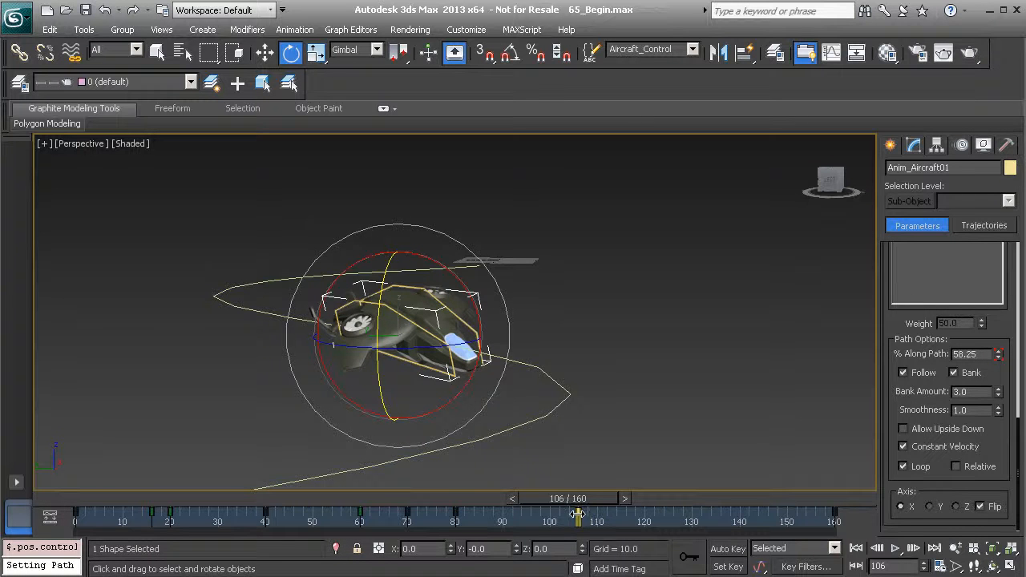
pyautogui.moveTo(601, 499); pyautogui.dragTo(565, 524)
pyautogui.press('e')
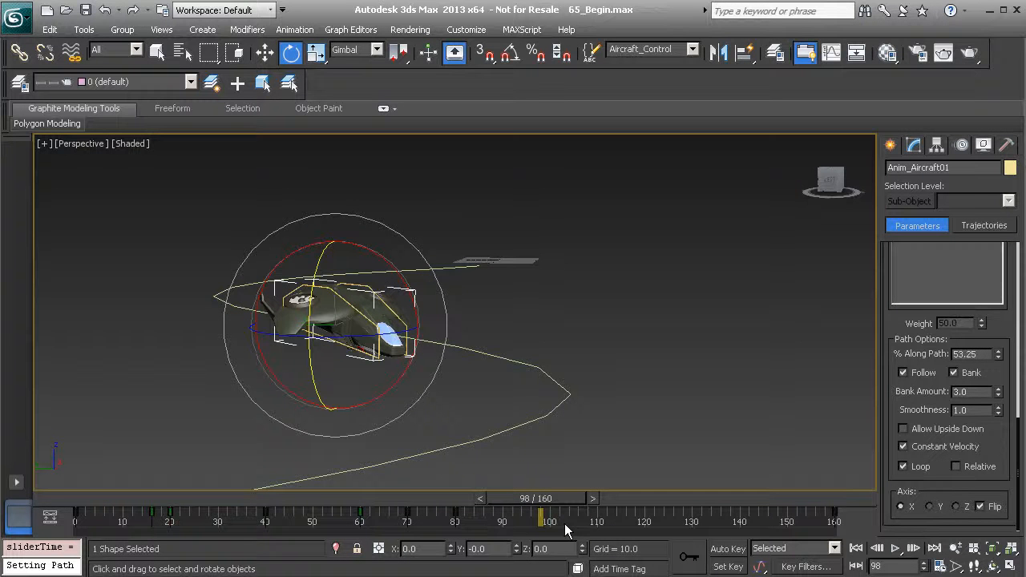
pyautogui.moveTo(567, 510); pyautogui.dragTo(116, 519)
pyautogui.press('e')
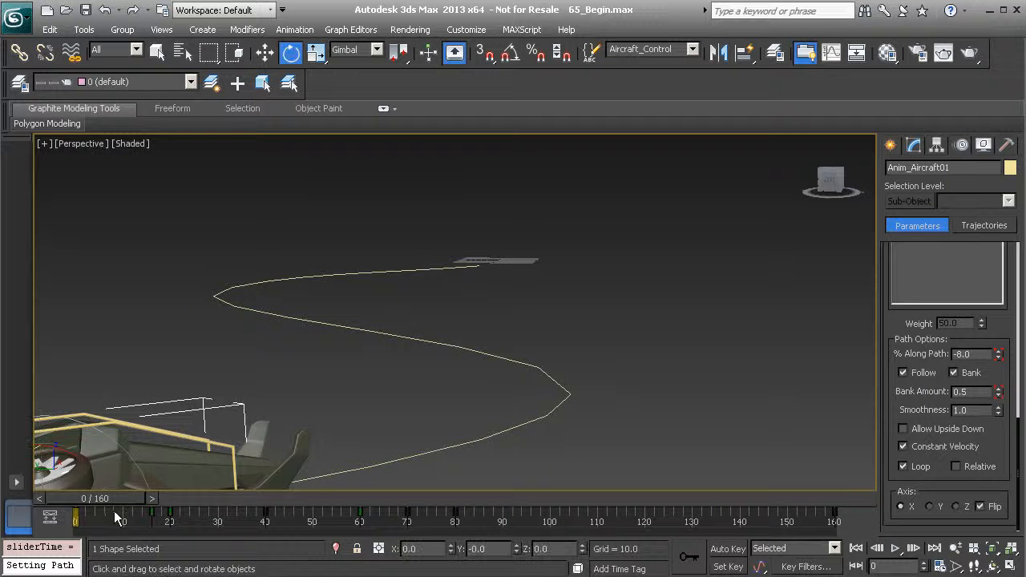
# Reopen the Curve Editor and examine the Percent curve's keys at frames 0 and 160
pyautogui.hotkey('alt', 'Tab')
pyautogui.moveTo(473, 344); pyautogui.dragTo(522, 321, button='middle')
pyautogui.scroll(-8, 522, 321)
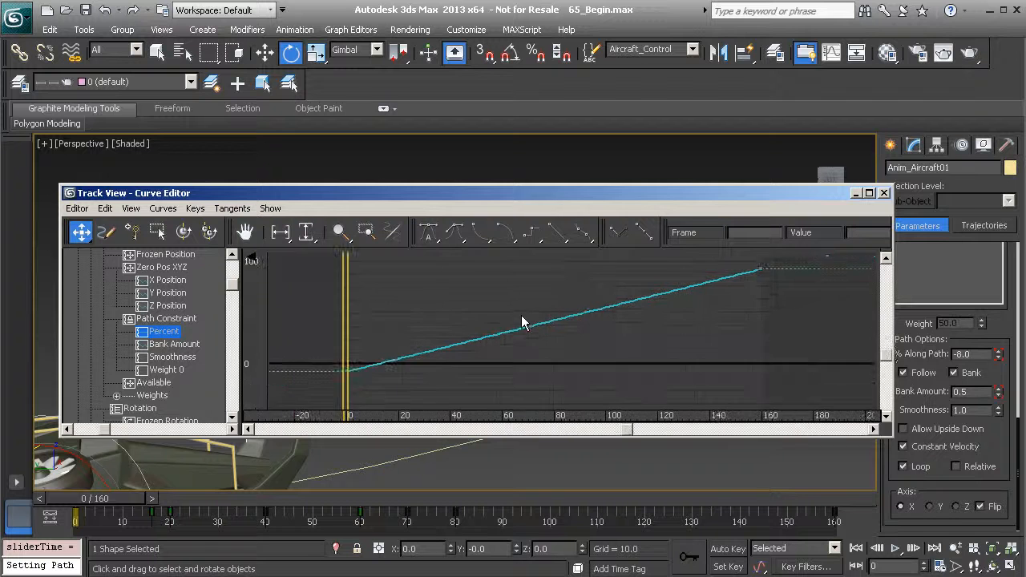
pyautogui.moveTo(311, 297); pyautogui.dragTo(406, 367)
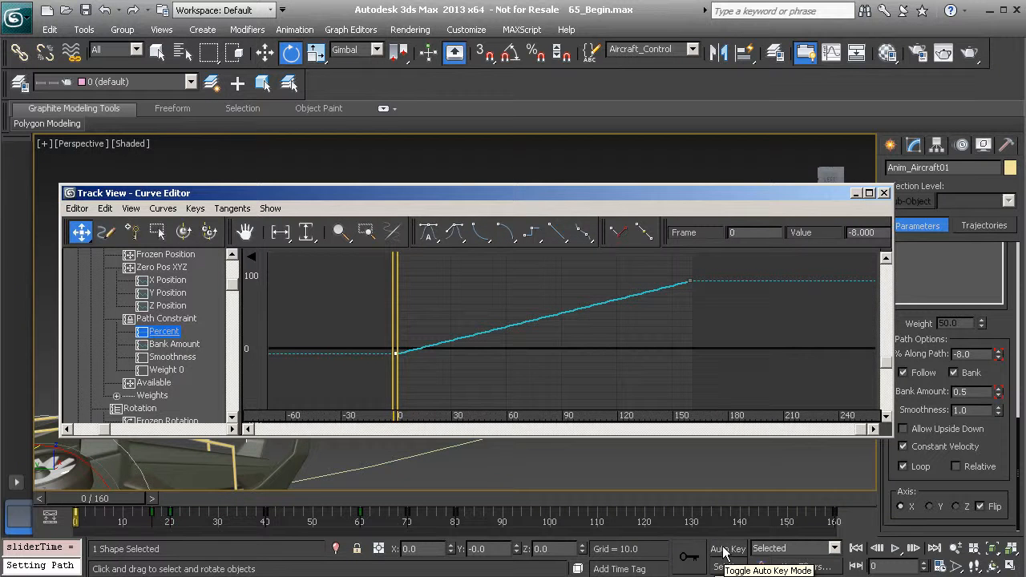
pyautogui.moveTo(751, 320); pyautogui.dragTo(672, 272)
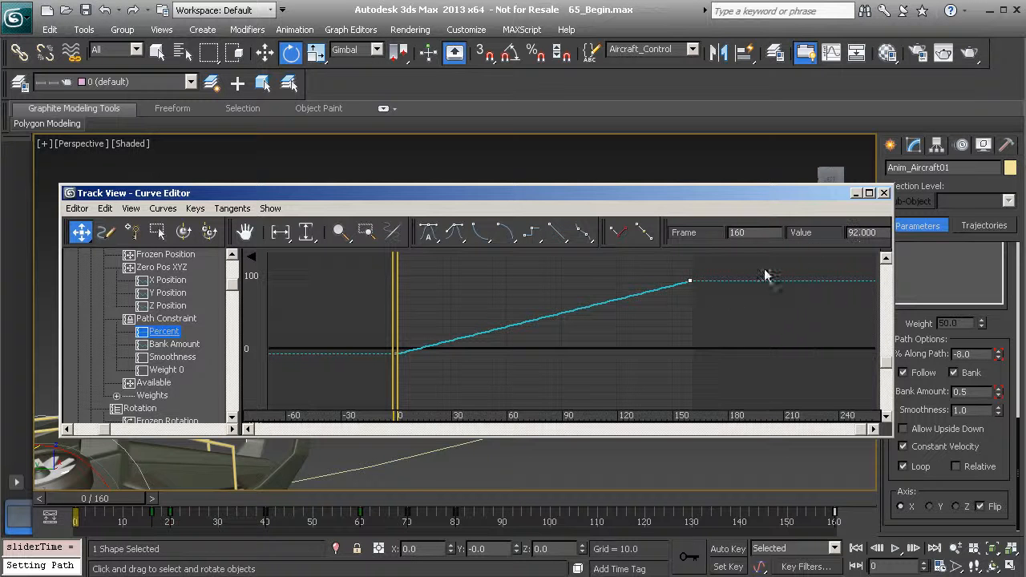
# Offset both Percent keys together by the relative value n + 8 and check each key's value
pyautogui.moveTo(360, 275); pyautogui.dragTo(747, 373)
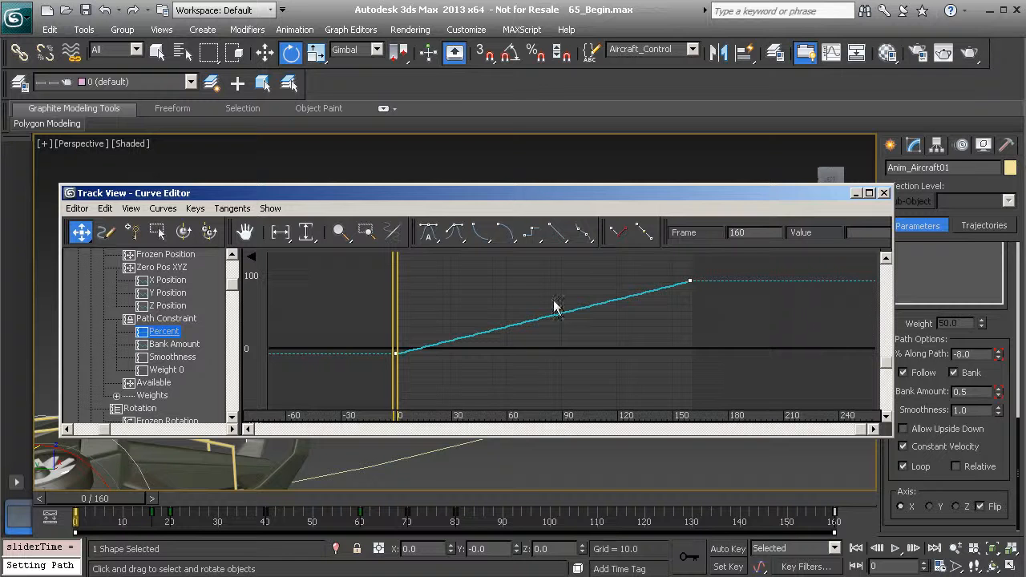
pyautogui.moveTo(344, 284); pyautogui.dragTo(439, 382)
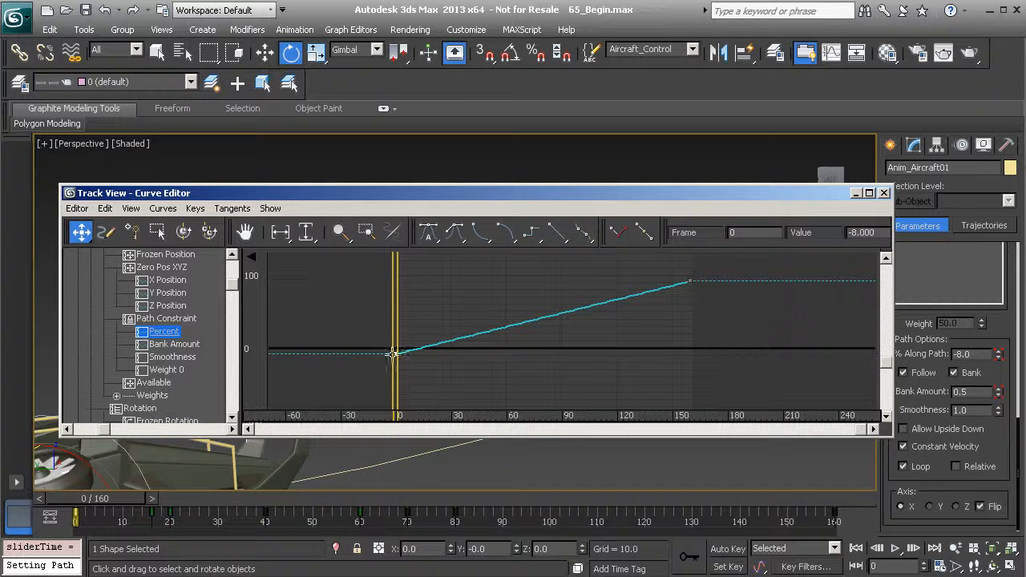
pyautogui.moveTo(673, 260); pyautogui.dragTo(736, 308)
pyautogui.moveTo(388, 287); pyautogui.dragTo(772, 383)
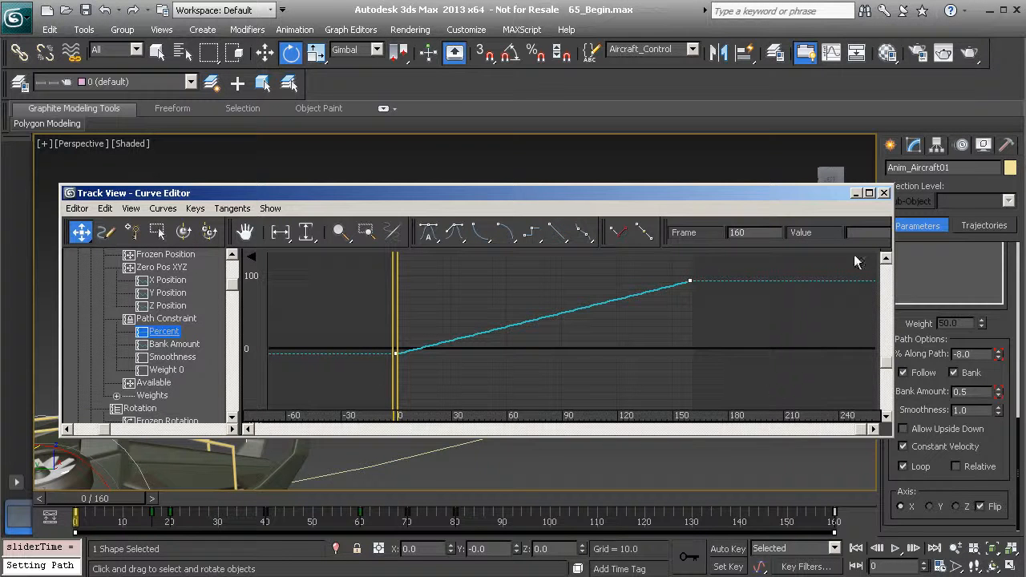
pyautogui.moveTo(891, 277); pyautogui.dragTo(942, 277)
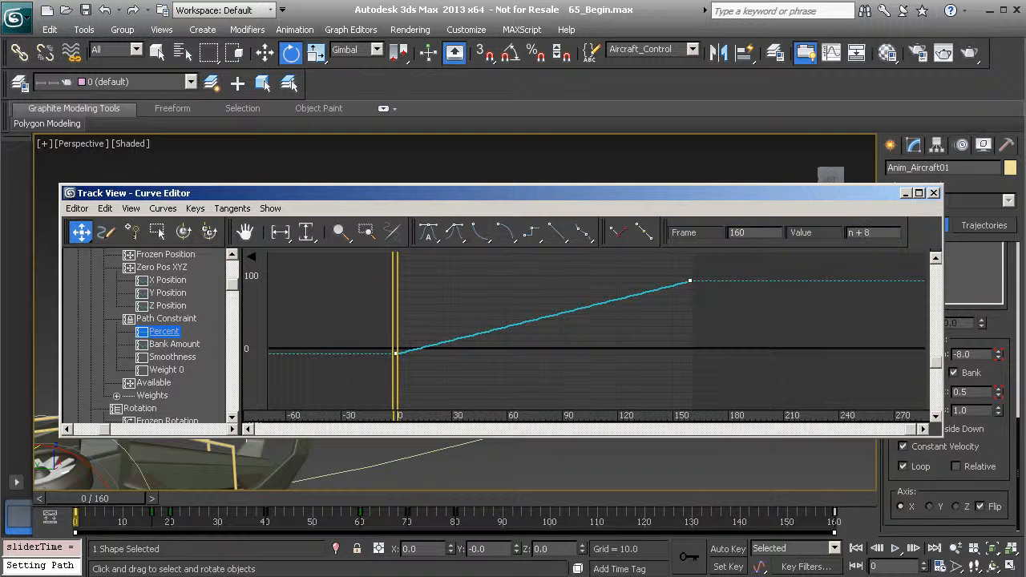
pyautogui.press('Return')
pyautogui.moveTo(375, 329); pyautogui.dragTo(473, 413)
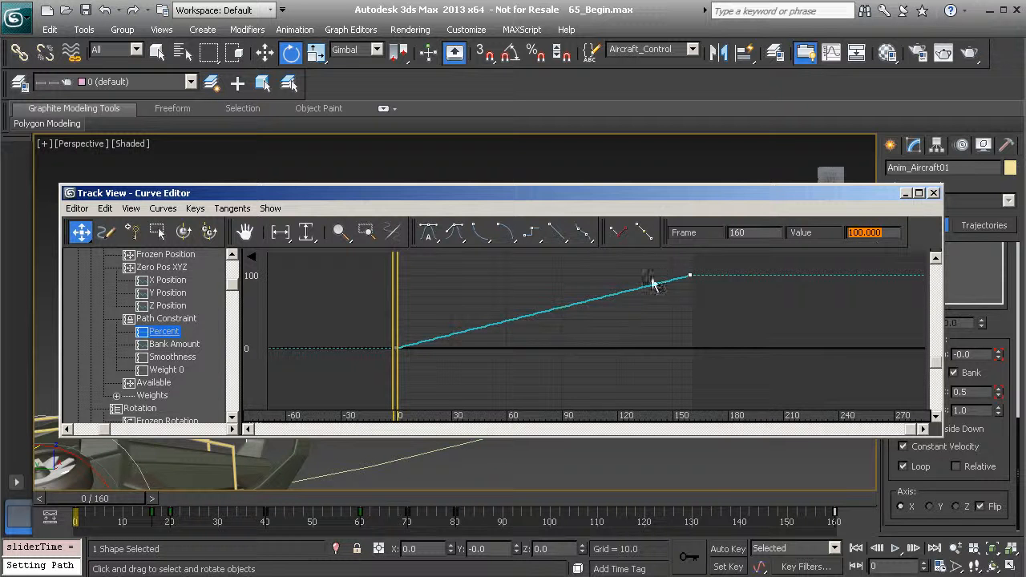
pyautogui.moveTo(350, 323); pyautogui.dragTo(468, 385)
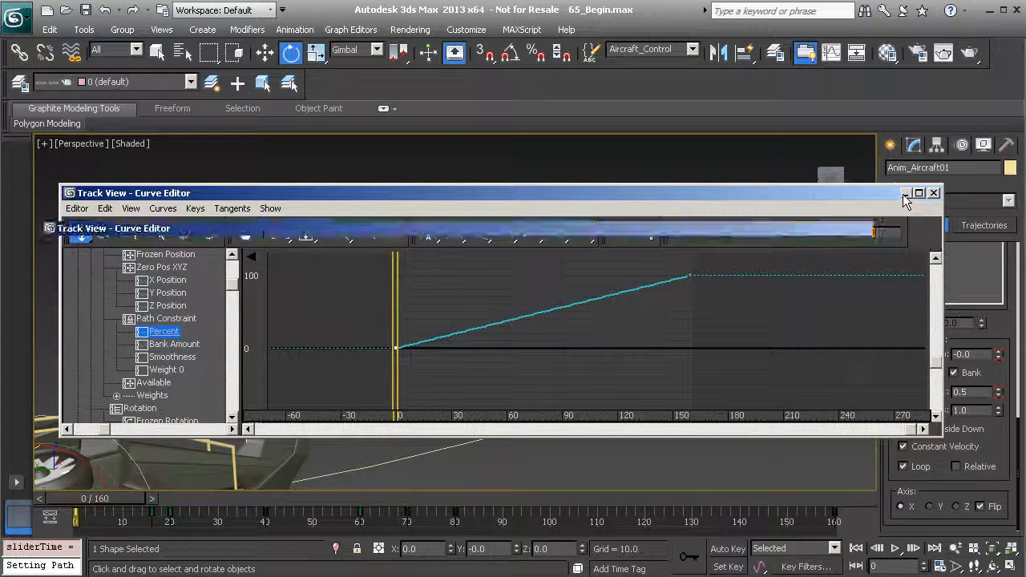
# Minimize the Curve Editor and play the animation to check the aircraft's motion along the path
pyautogui.click(904, 194)
pyautogui.moveTo(539, 504); pyautogui.dragTo(186, 499)
pyautogui.click(896, 549)
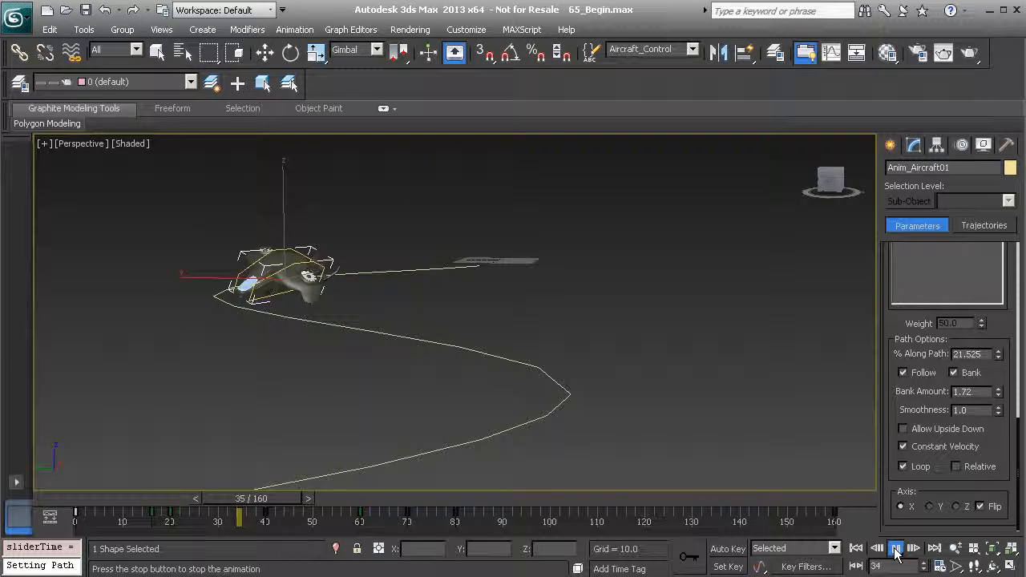
pyautogui.click(896, 549)
pyautogui.press('e')
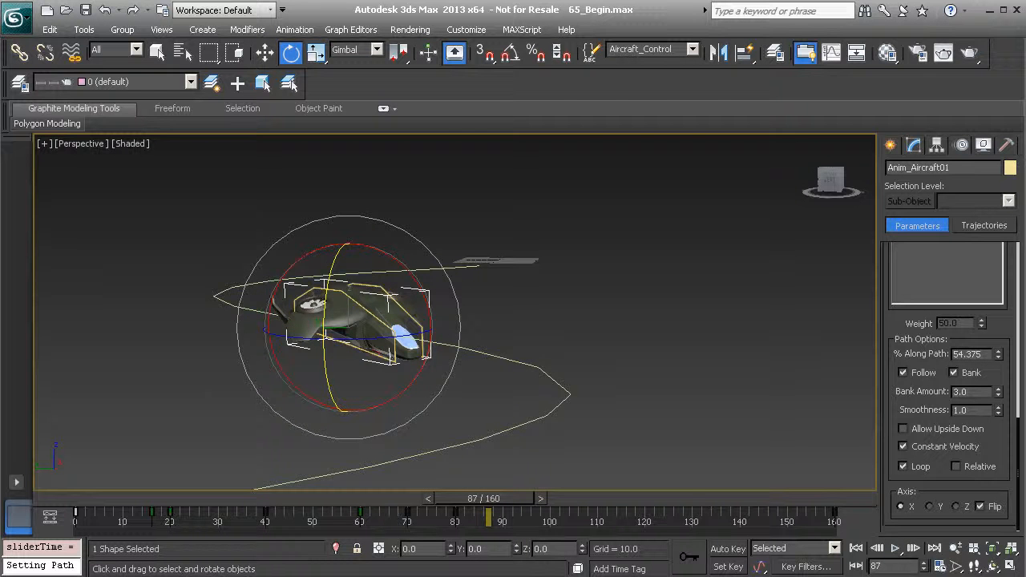
# Move the last Percent key to frame 100 in the Curve Editor and minimize the editor
pyautogui.click(287, 574)
pyautogui.moveTo(732, 332); pyautogui.dragTo(670, 262)
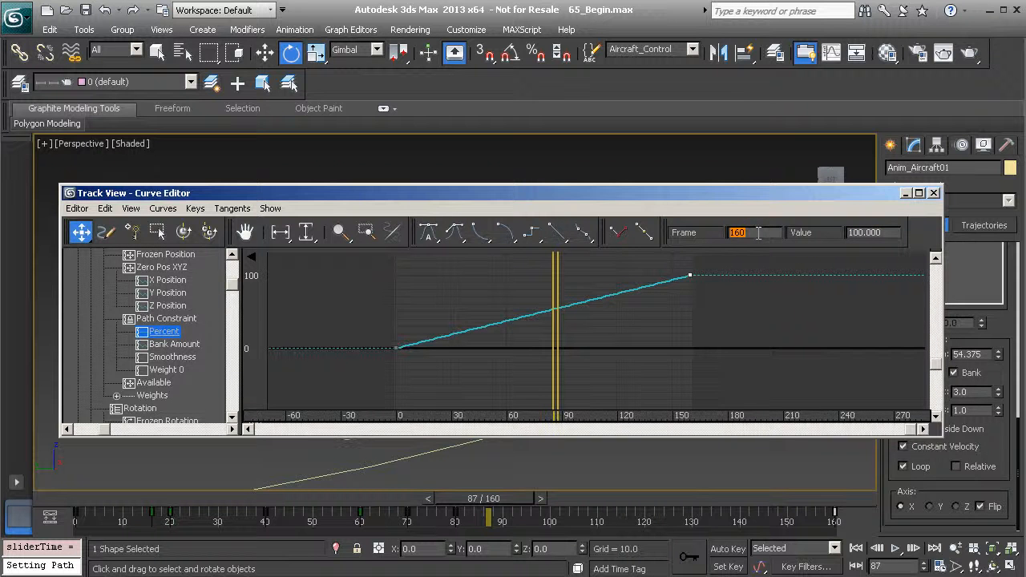
pyautogui.write('100')
pyautogui.press('Return')
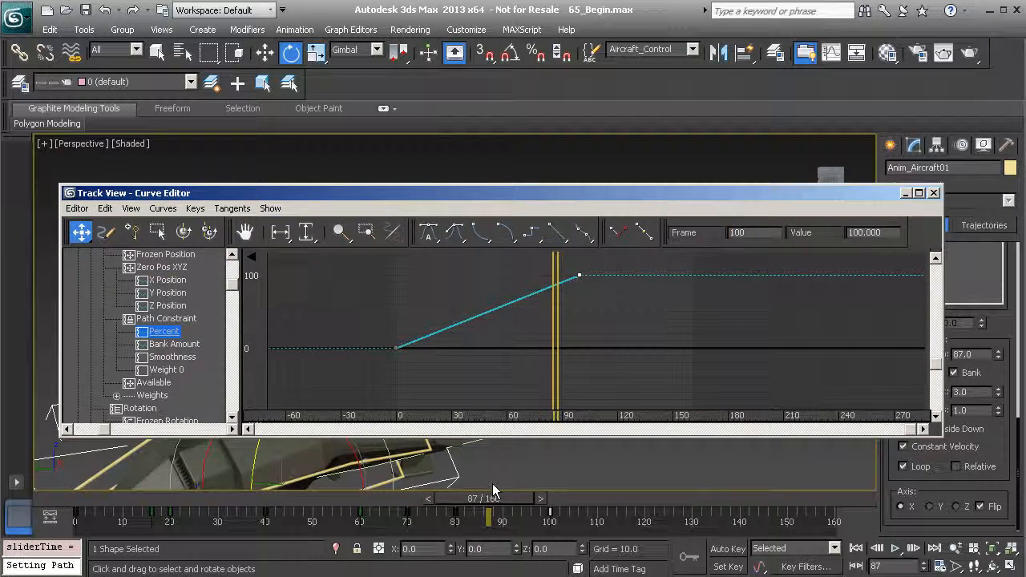
pyautogui.click(906, 194)
# Scrub past frame 100 and back to frame 0, and play the retimed flight with the whole path in view
pyautogui.moveTo(503, 496); pyautogui.dragTo(485, 532)
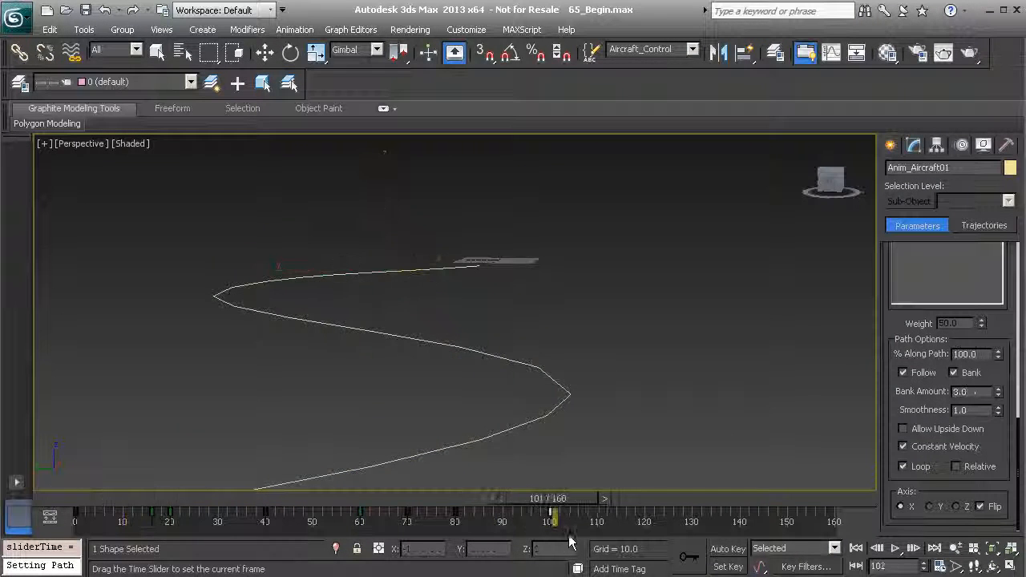
pyautogui.press('e')
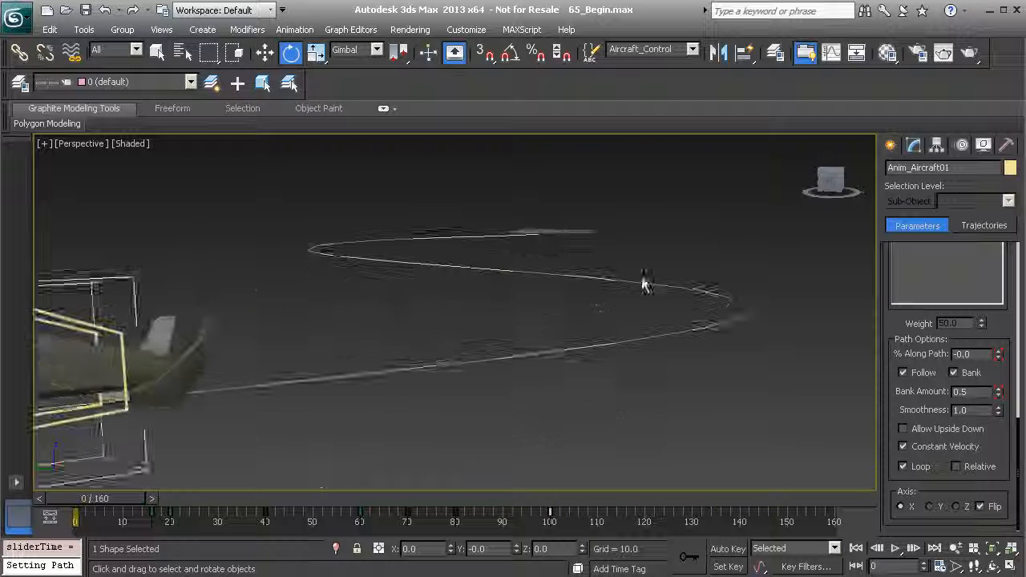
pyautogui.scroll(-3, 647, 282)
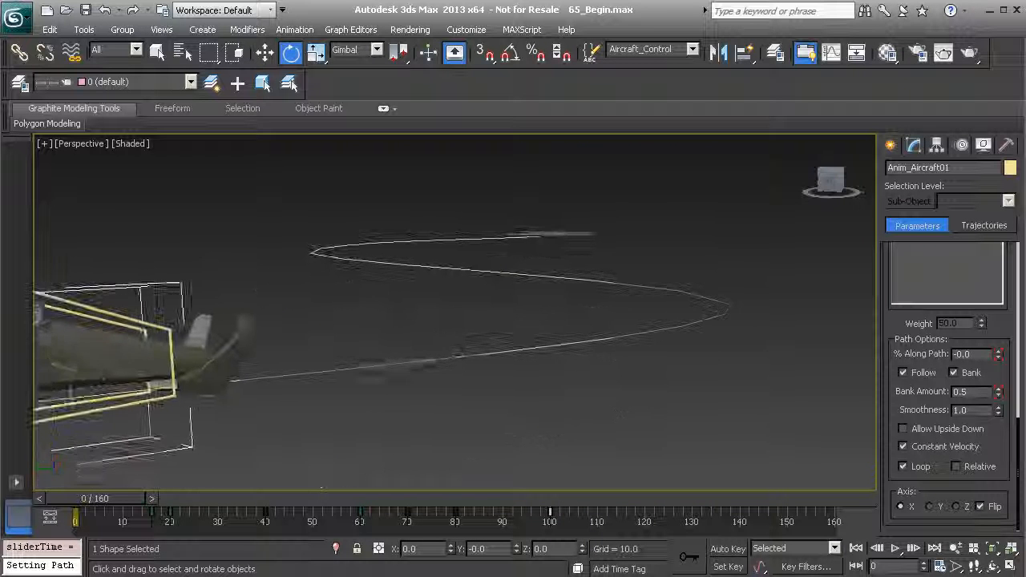
pyautogui.moveTo(518, 413); pyautogui.dragTo(713, 425, button='middle')
pyautogui.click(895, 550)
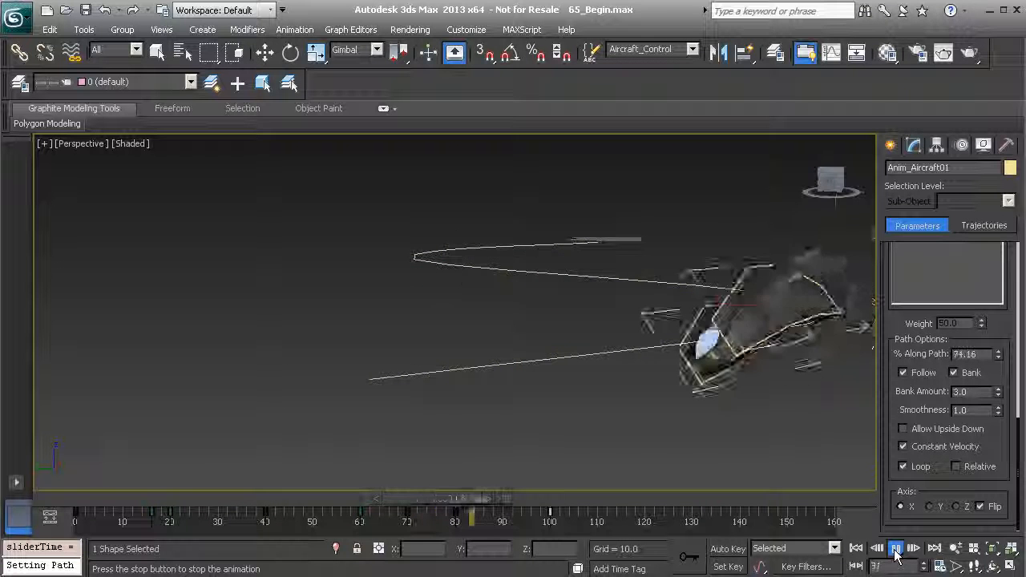
pyautogui.click(896, 549)
pyautogui.press('e')
# Scrub to frame 77 and examine the aircraft's bank in the second turn
pyautogui.moveTo(633, 499); pyautogui.dragTo(461, 511)
pyautogui.press('z')
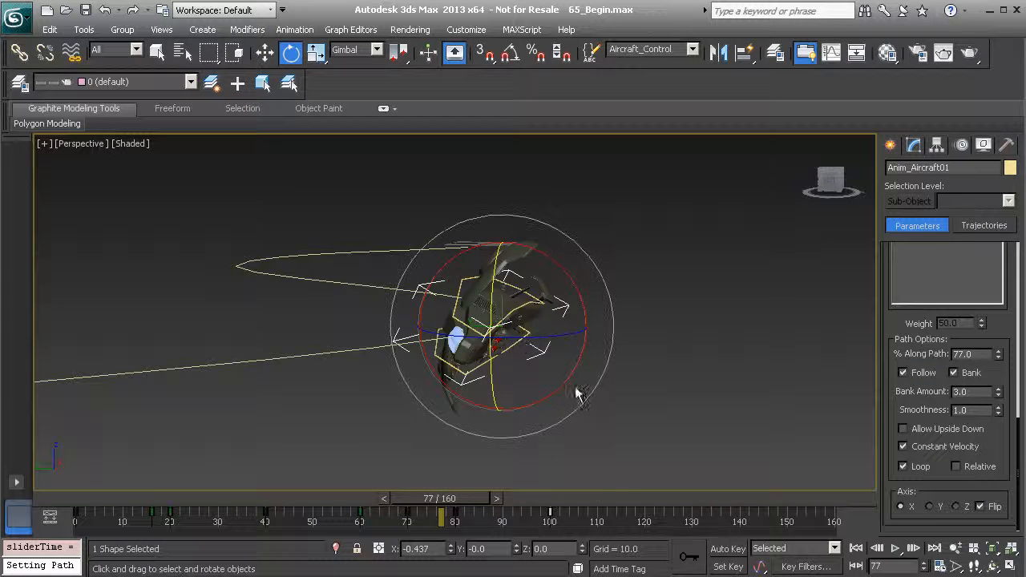
pyautogui.moveTo(552, 275); pyautogui.dragTo(576, 290)
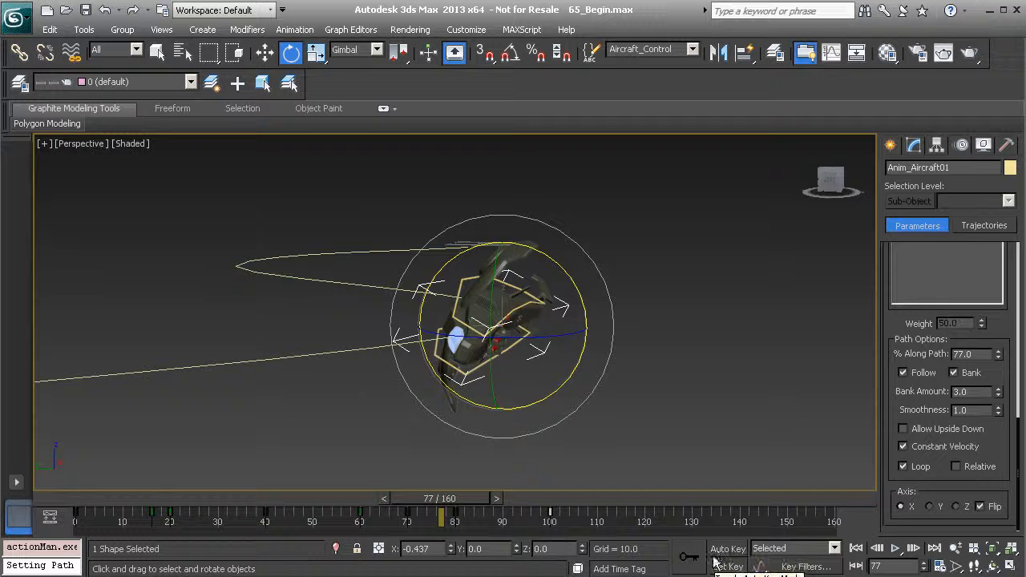
pyautogui.moveTo(568, 407); pyautogui.dragTo(607, 396, button='middle')
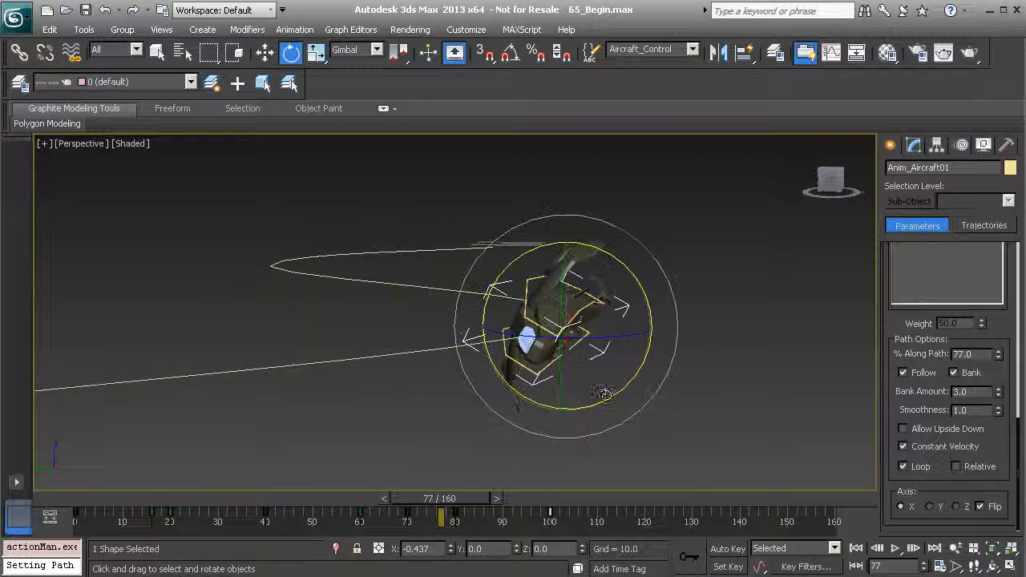
# Select the flight path spline Line011 and enter its Vertex sub-object level
pyautogui.scroll(4, 585, 319)
pyautogui.moveTo(629, 312); pyautogui.dragTo(591, 348, button='middle')
pyautogui.click(429, 437)
pyautogui.click(914, 144)
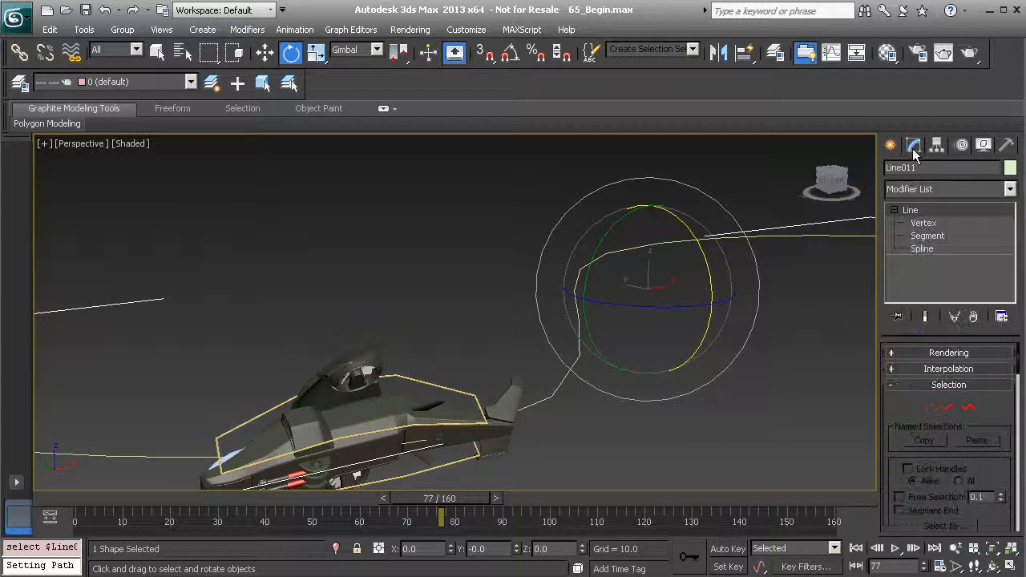
pyautogui.click(923, 223)
# Raise the spline's end vertex farthest from the landing pad, and lift the turn vertex nearer the pad to a Z of about 111.6
pyautogui.keyDown('alt'); pyautogui.moveTo(505, 391); pyautogui.dragTo(468, 511, button='middle'); pyautogui.keyUp('alt')
pyautogui.moveTo(345, 356); pyautogui.dragTo(533, 358, button='middle')
pyautogui.scroll(-4, 519, 349)
pyautogui.moveTo(179, 216); pyautogui.dragTo(330, 359)
pyautogui.keyDown('alt'); pyautogui.moveTo(331, 359); pyautogui.dragTo(360, 393, button='middle'); pyautogui.keyUp('alt')
pyautogui.press('w')
pyautogui.moveTo(235, 281); pyautogui.dragTo(229, 175)
pyautogui.moveTo(548, 273); pyautogui.dragTo(639, 393)
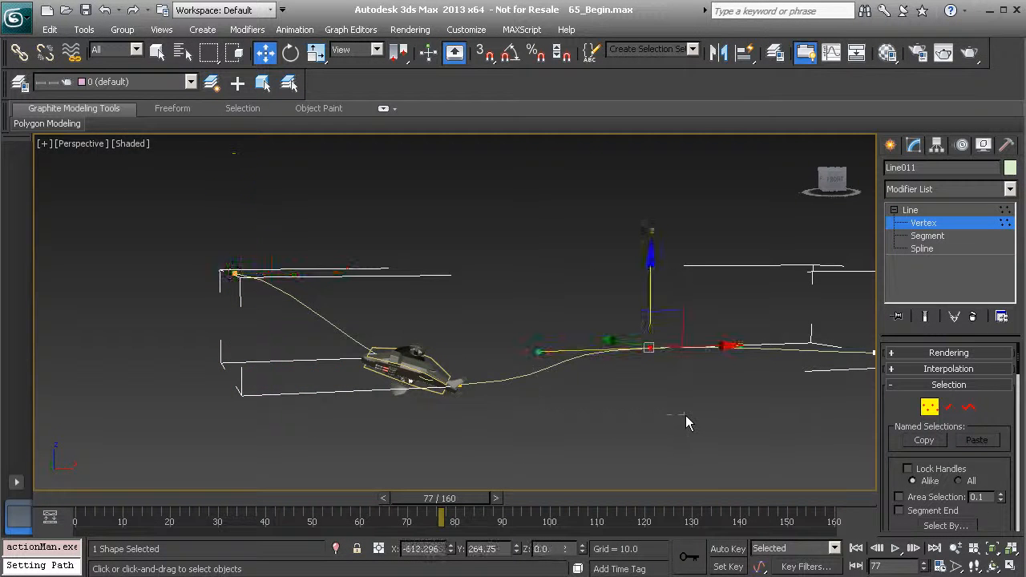
pyautogui.moveTo(644, 265); pyautogui.dragTo(647, 219)
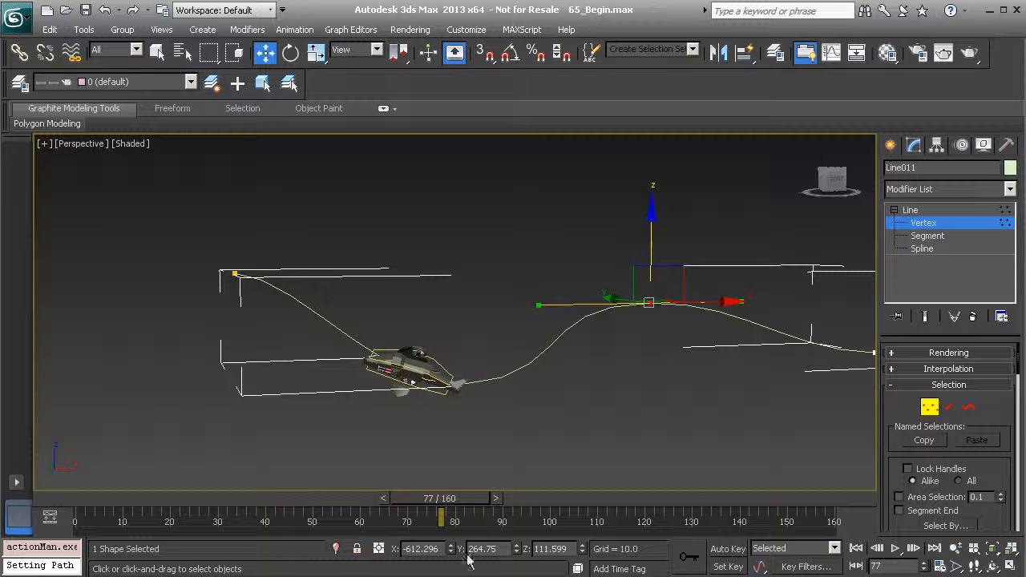
# Return to frame 0, check the reshaped path's height profile and leave vertex editing
pyautogui.moveTo(462, 504); pyautogui.dragTo(26, 553)
pyautogui.moveTo(522, 375); pyautogui.dragTo(440, 372, button='middle')
pyautogui.scroll(3, 440, 373)
pyautogui.click(403, 213)
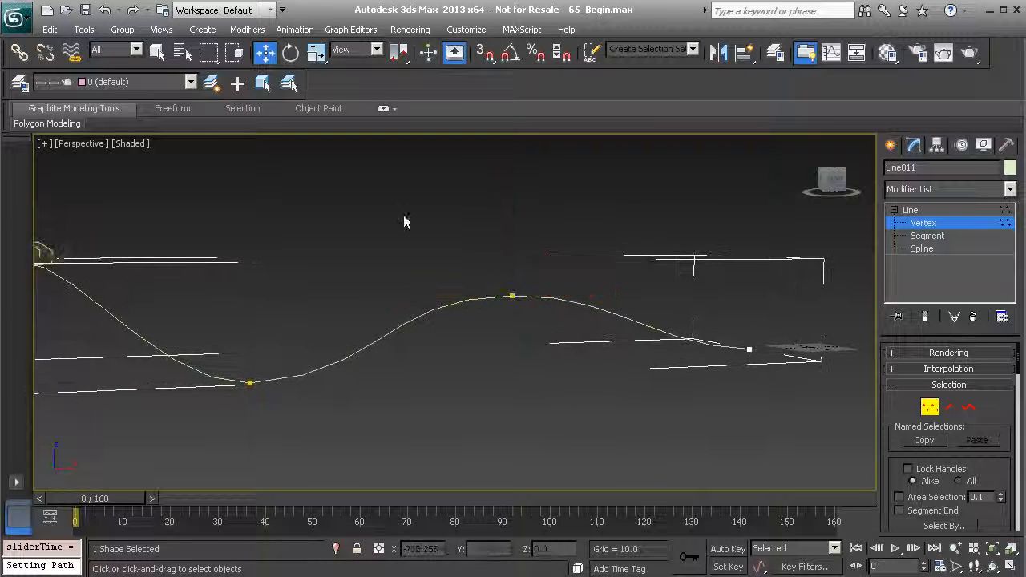
pyautogui.keyDown('alt'); pyautogui.moveTo(407, 333); pyautogui.dragTo(530, 325, button='middle'); pyautogui.keyUp('alt')
pyautogui.click(933, 212)
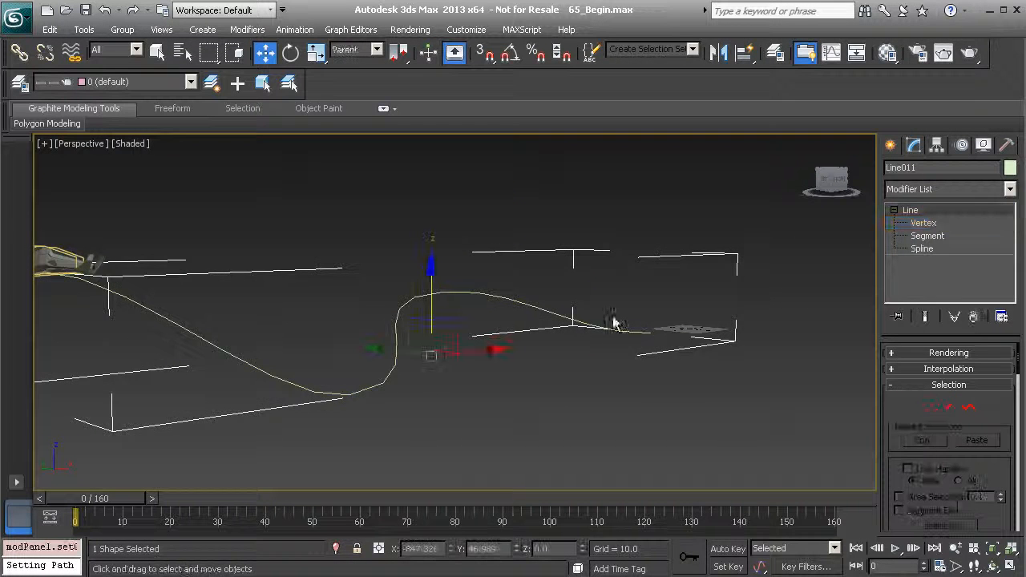
# Deselect the spline and play the aircraft's flight along the reshaped path
pyautogui.moveTo(608, 312); pyautogui.dragTo(650, 319, button='middle')
pyautogui.click(590, 212)
pyautogui.keyDown('alt'); pyautogui.moveTo(542, 360); pyautogui.dragTo(629, 353, button='middle'); pyautogui.keyUp('alt')
pyautogui.click(896, 549)
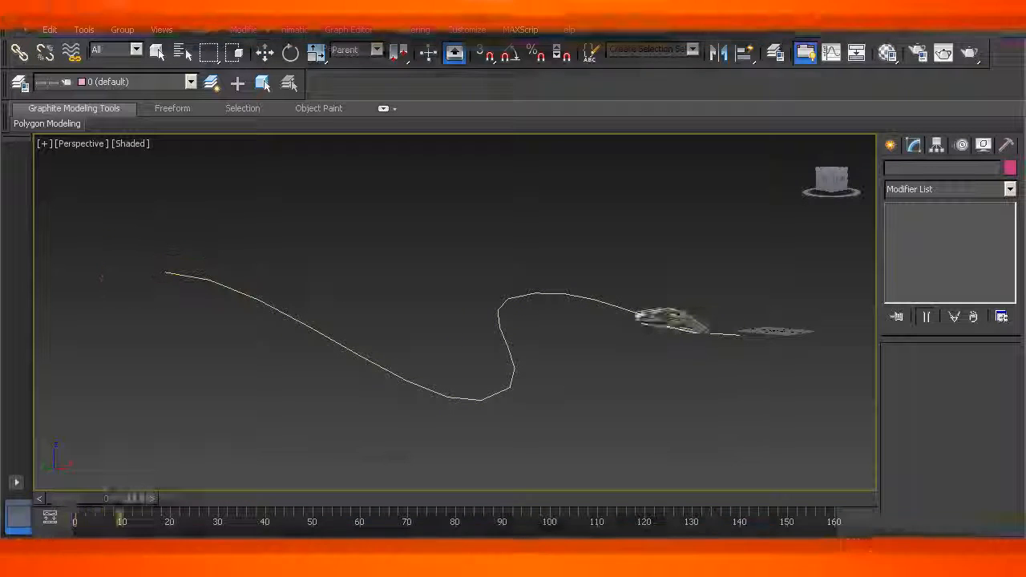